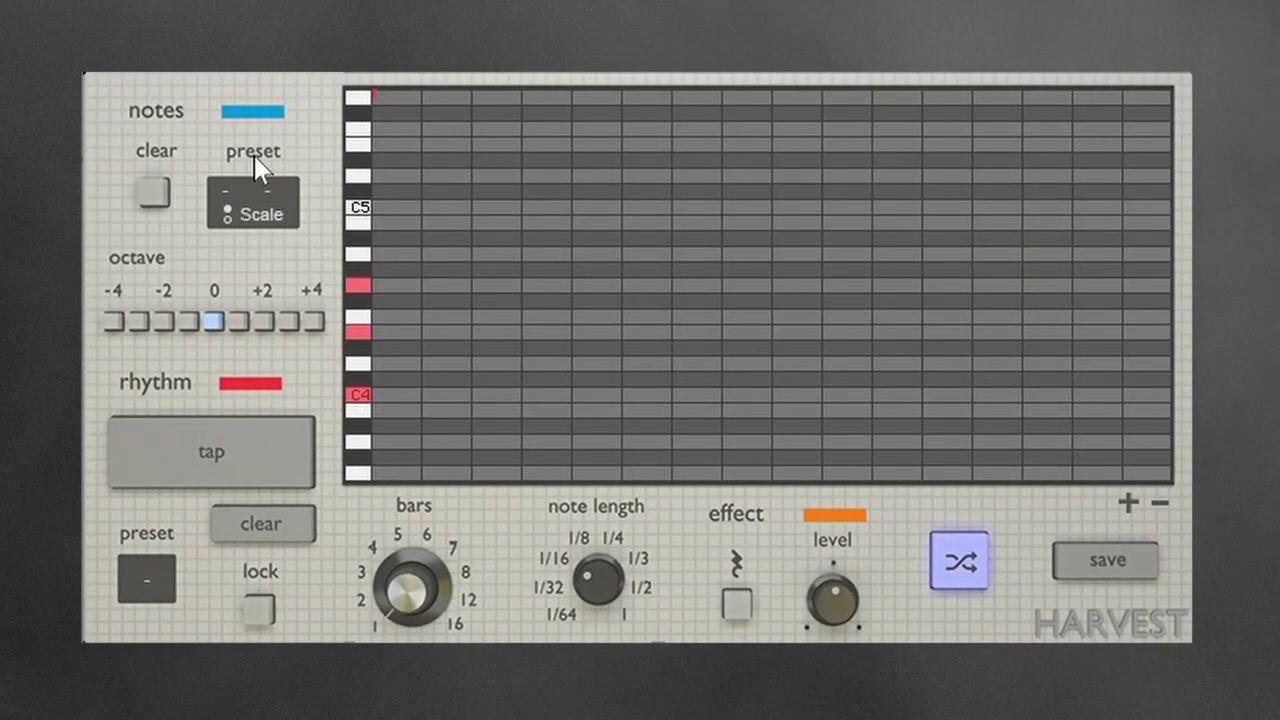
Switch the notes preset type to Chord and back to Scale, and choose the D natural scale.
{"action": "left_click", "coordinate": [280, 222]}
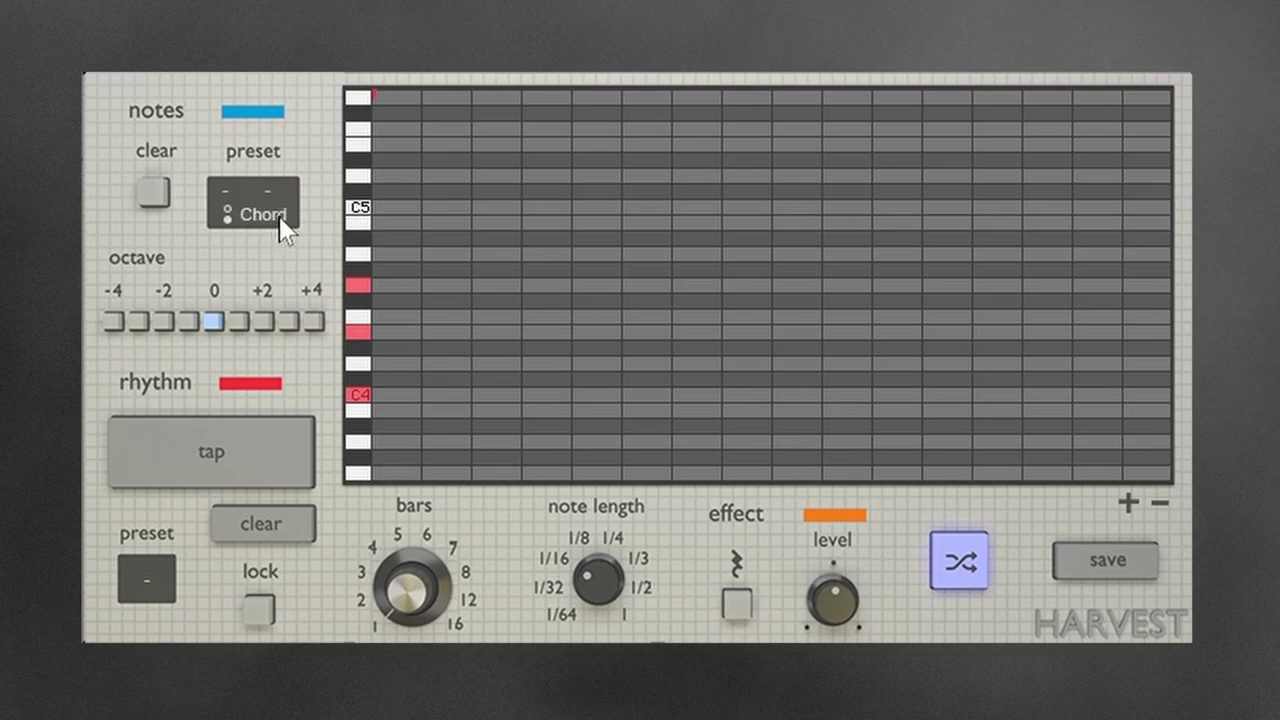
{"action": "left_click", "coordinate": [280, 222]}
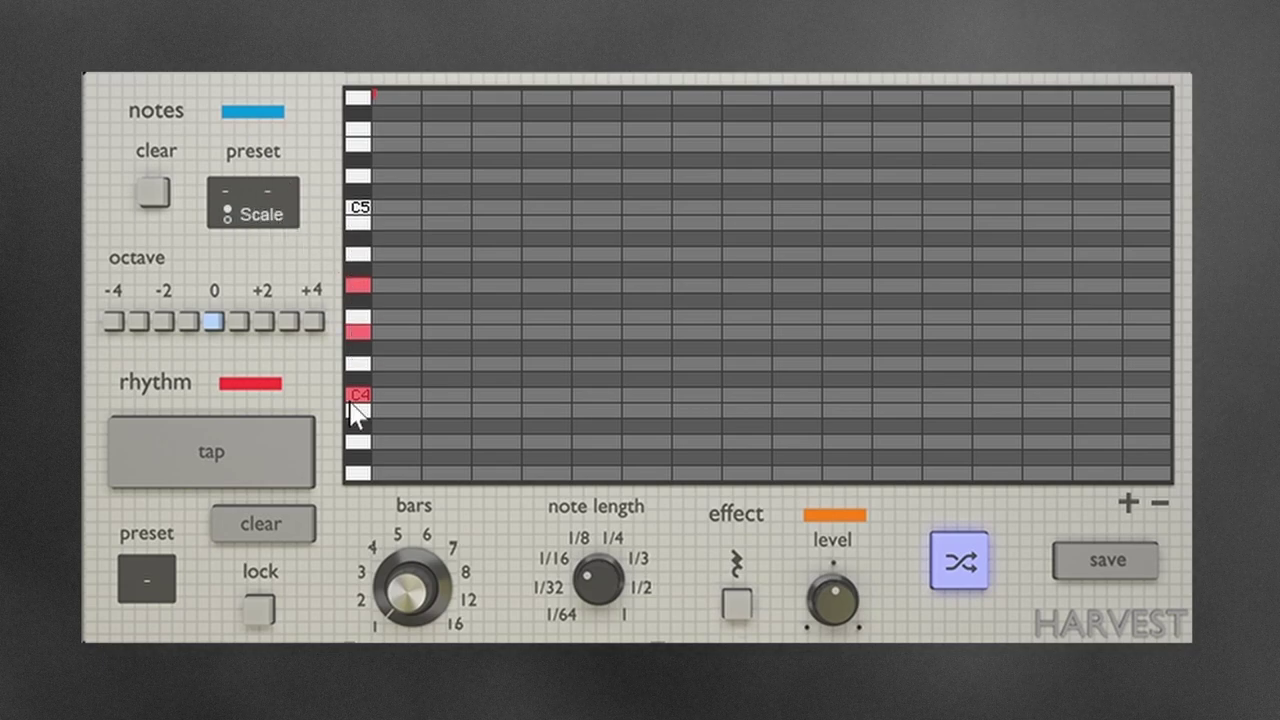
{"action": "left_click", "coordinate": [225, 192]}
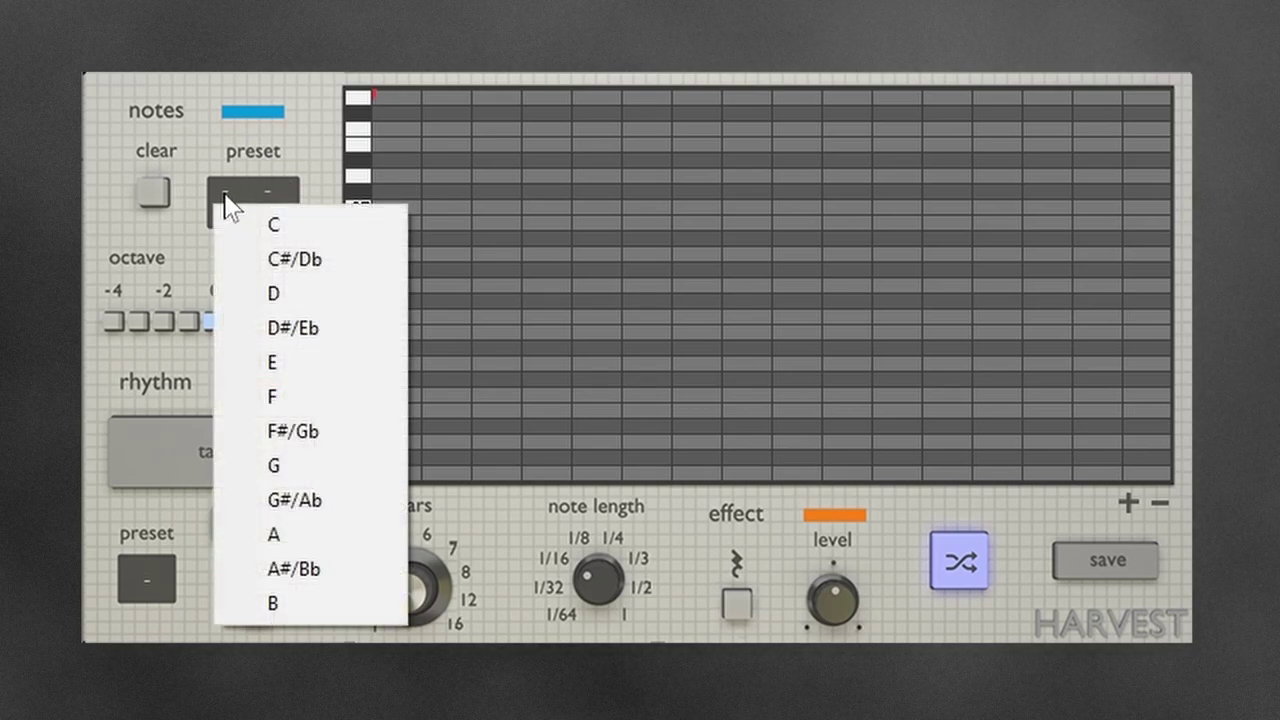
{"action": "left_click", "coordinate": [272, 290]}
{"action": "left_click", "coordinate": [278, 222]}
{"action": "left_click", "coordinate": [316, 288]}
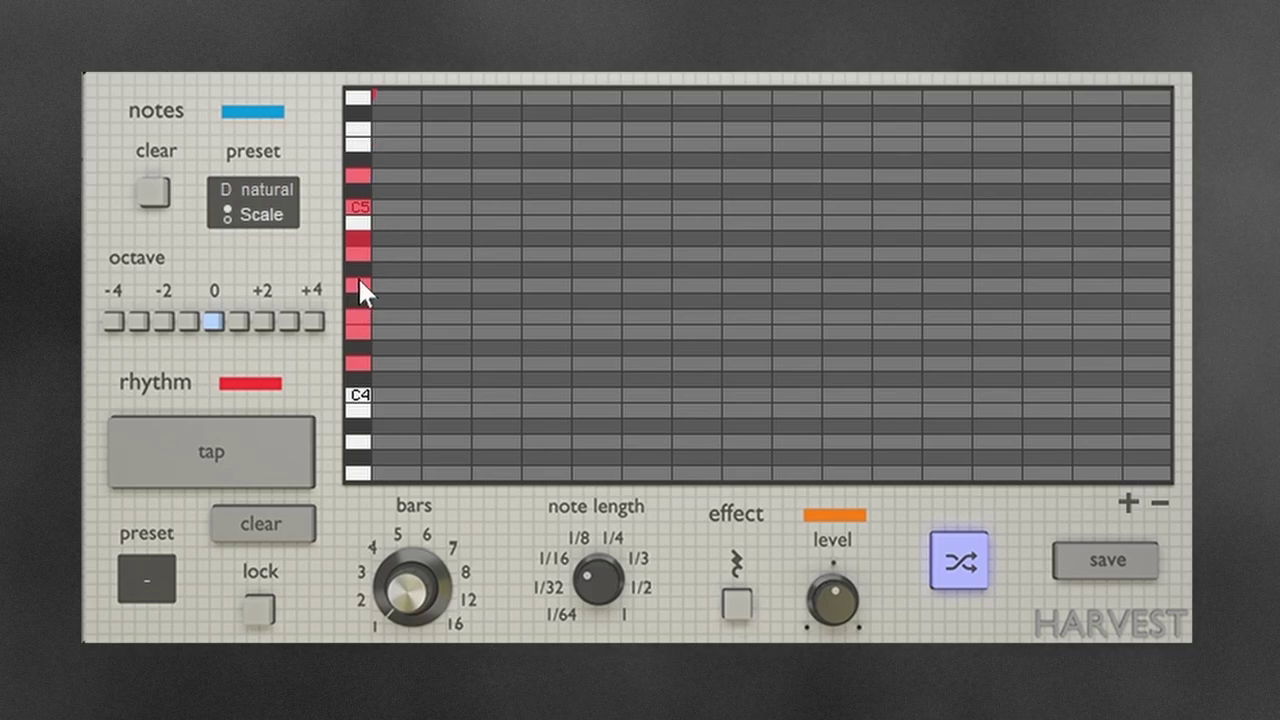
Tap in a syncopated rhythm to fill the one-bar pattern with notes from the D natural scale.
{"action": "left_click", "coordinate": [253, 455]}
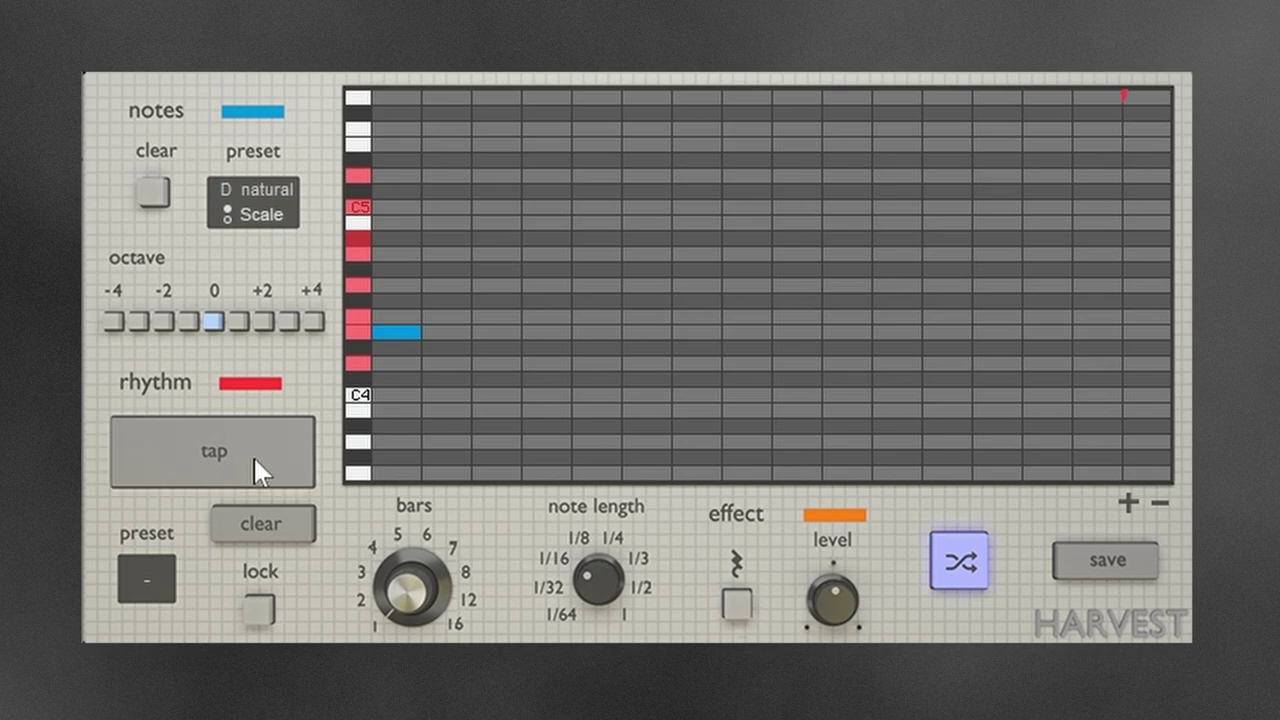
{"action": "left_click", "coordinate": [253, 455]}
{"action": "left_click", "coordinate": [253, 455]}
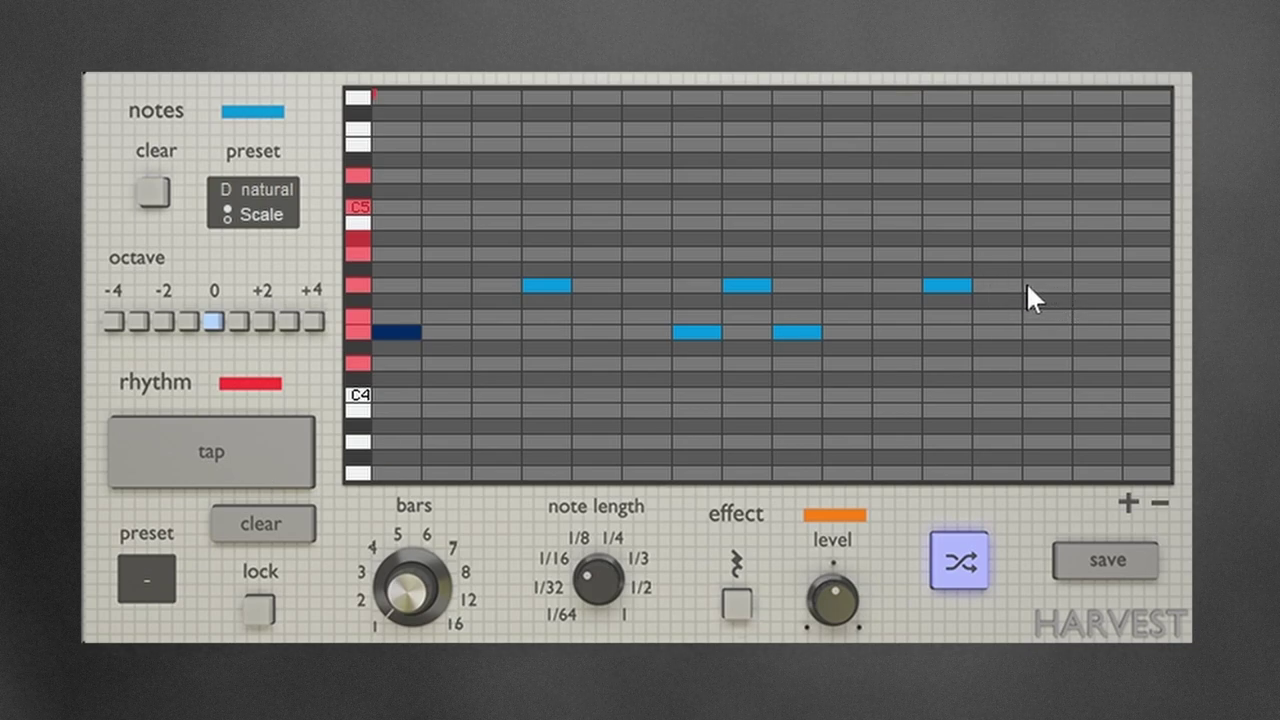
Shuffle the pitches of the tapped pattern four times to generate new melodies over the same rhythm.
{"action": "left_click", "coordinate": [970, 567]}
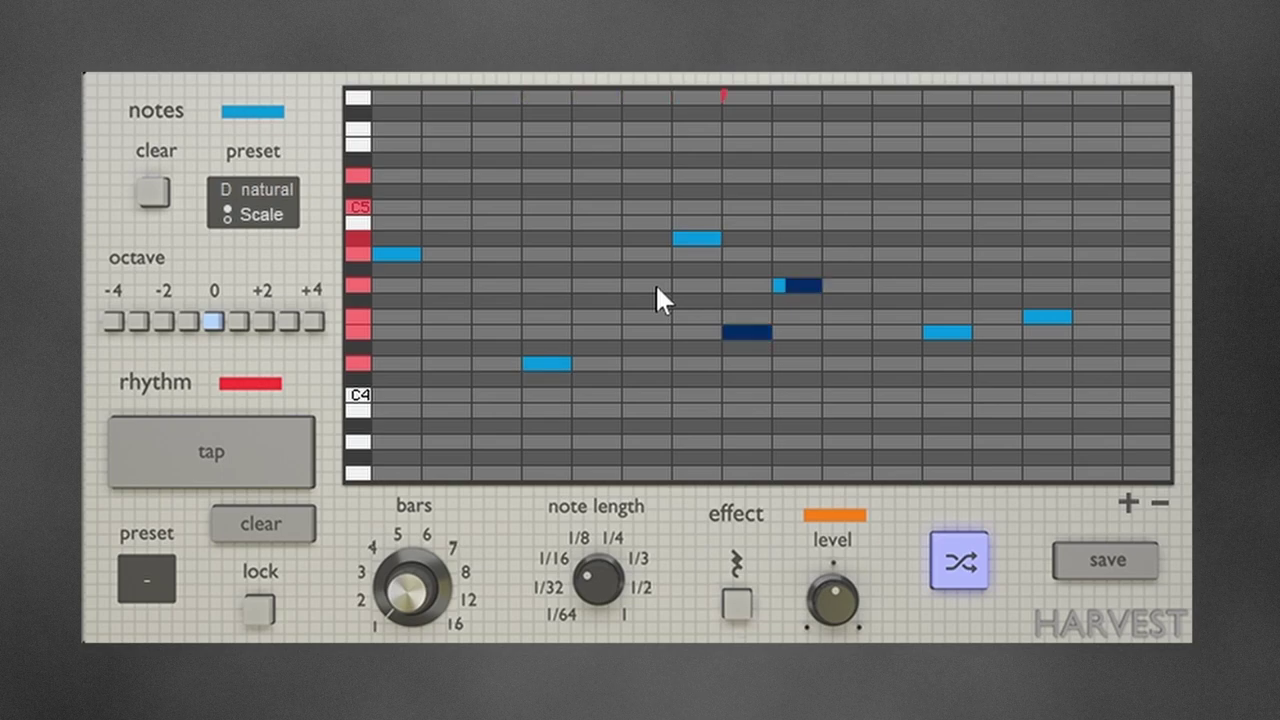
{"action": "left_click", "coordinate": [962, 568]}
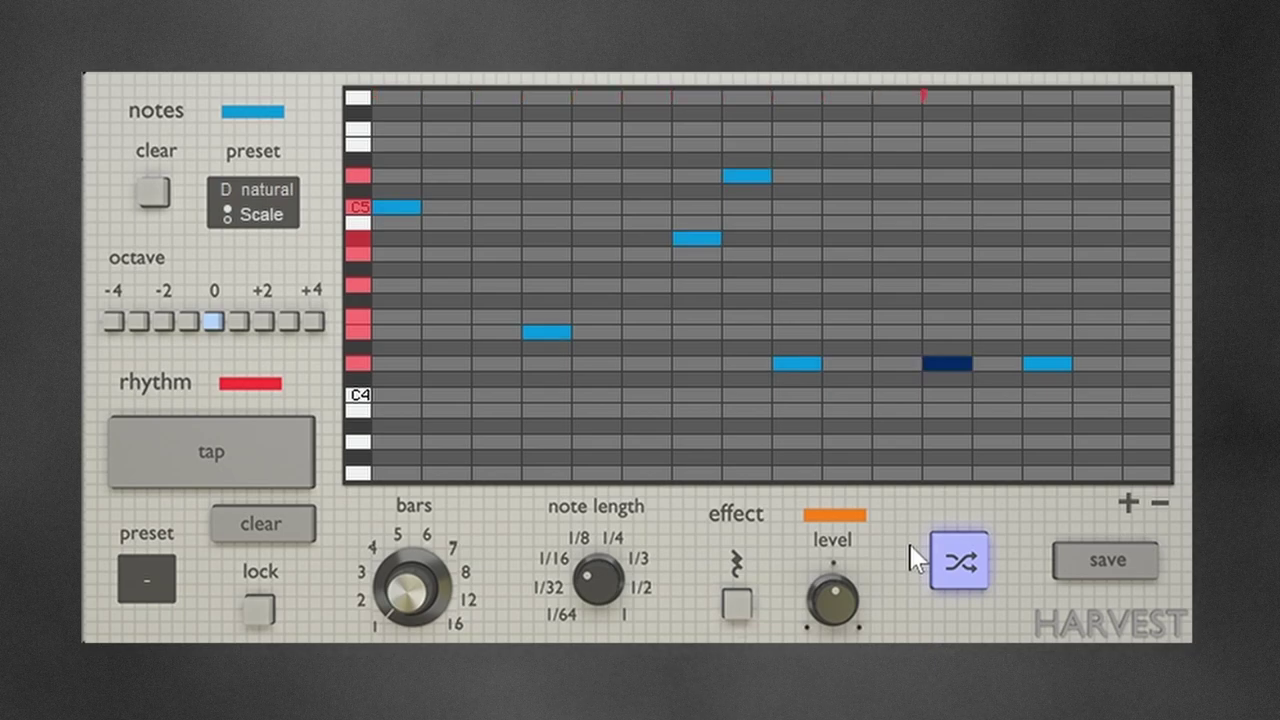
{"action": "left_click", "coordinate": [958, 565]}
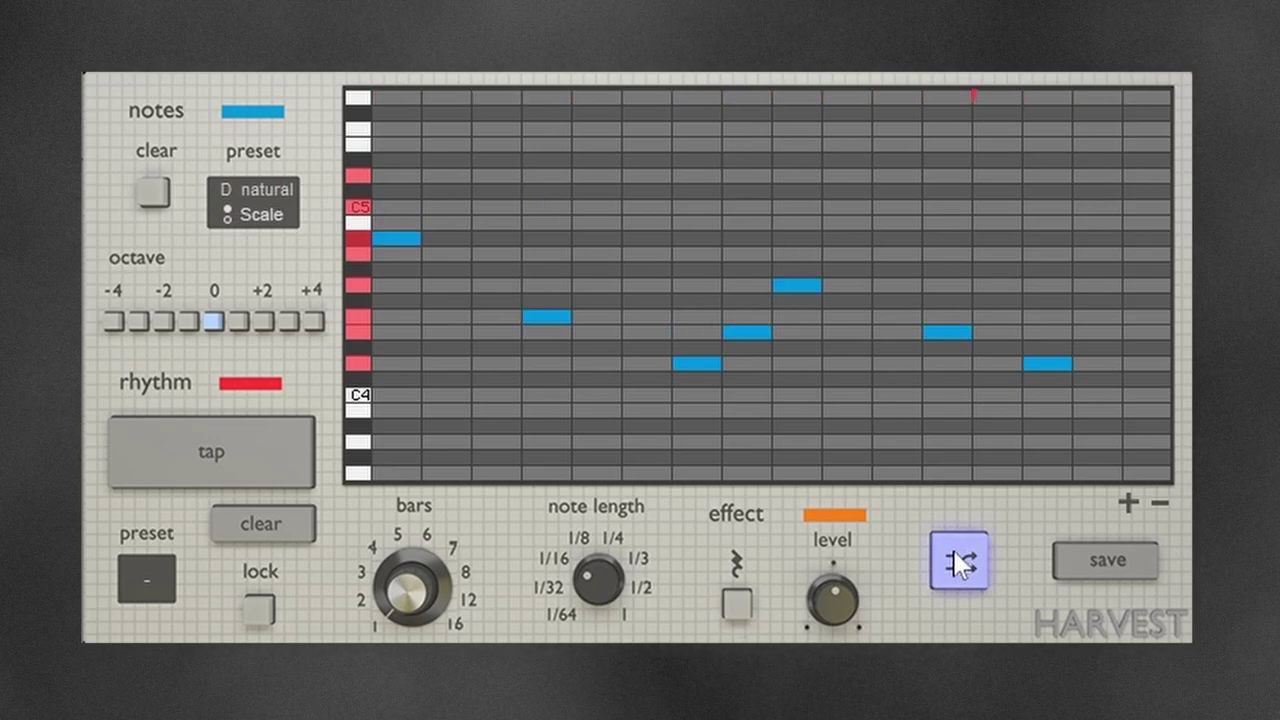
{"action": "left_click", "coordinate": [958, 565]}
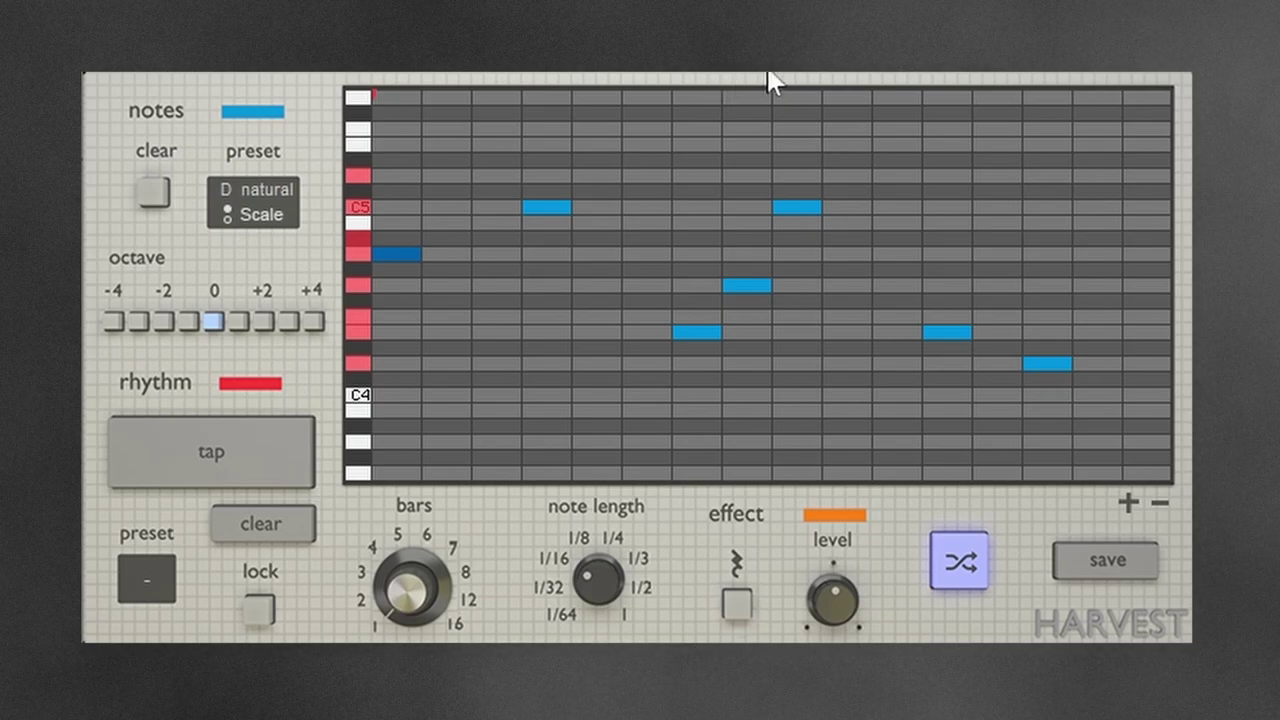
Clear the selected scale notes and choose the D natural scale preset again.
{"action": "scroll", "coordinate": [452, 265], "scroll_direction": "up", "scroll_amount": 2}
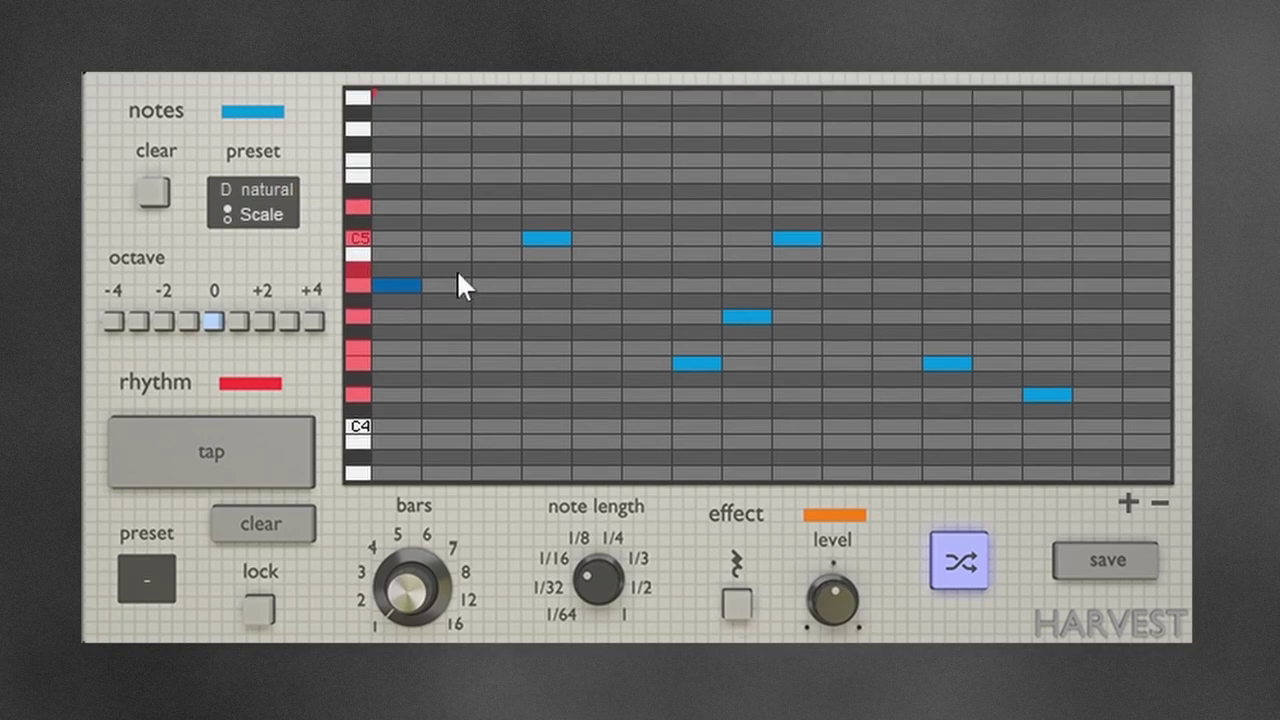
{"action": "scroll", "coordinate": [452, 271], "scroll_direction": "up", "scroll_amount": 1}
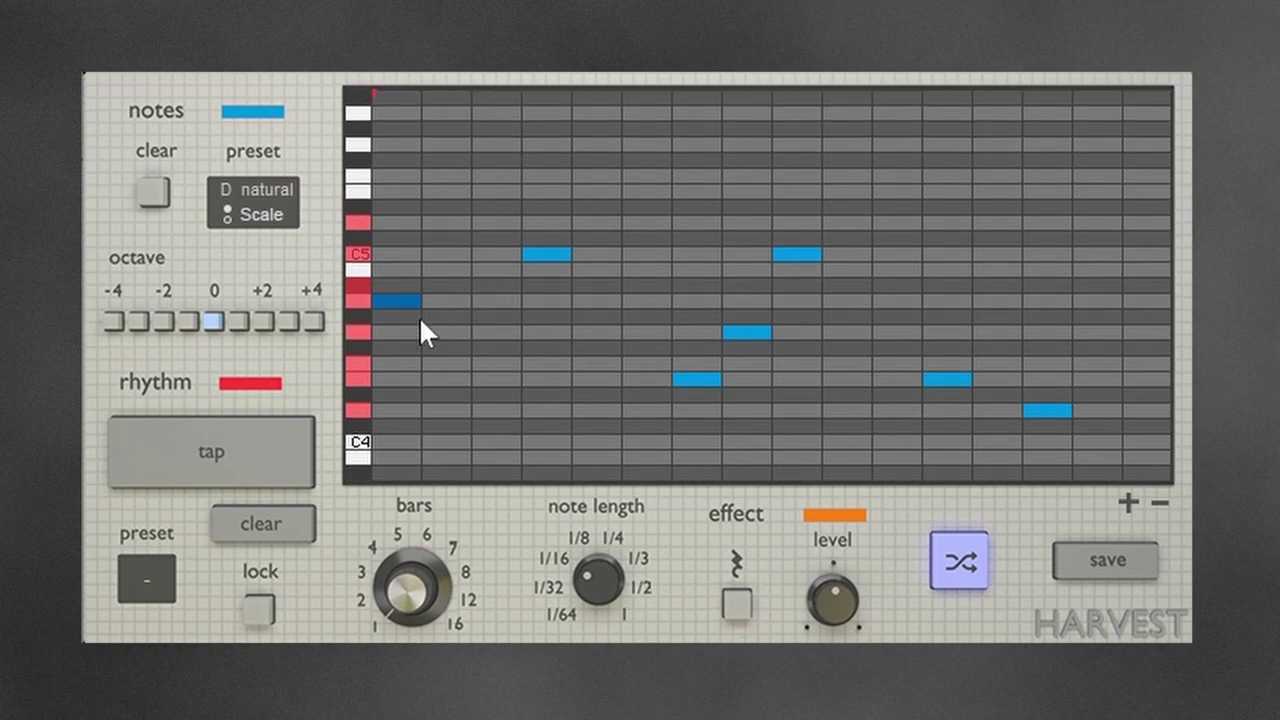
{"action": "left_click", "coordinate": [152, 198]}
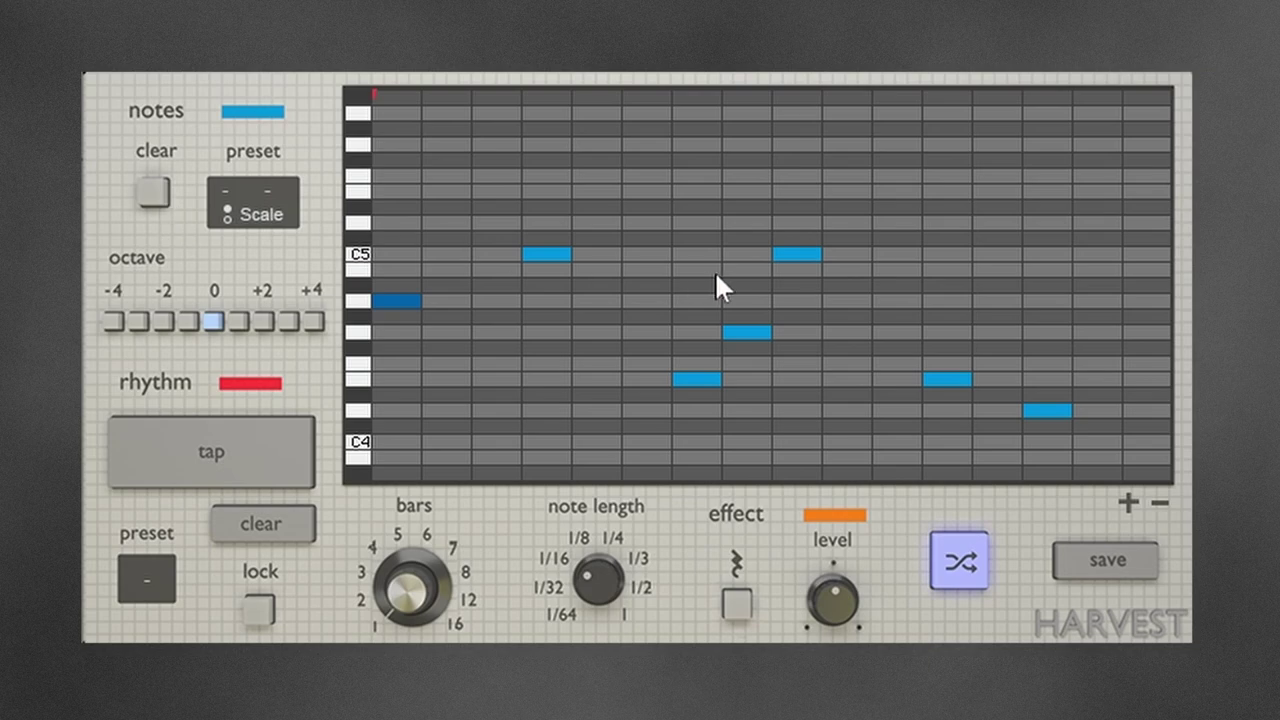
{"action": "left_click", "coordinate": [223, 190]}
{"action": "left_click", "coordinate": [257, 291]}
{"action": "left_click", "coordinate": [258, 214]}
{"action": "left_click", "coordinate": [316, 293]}
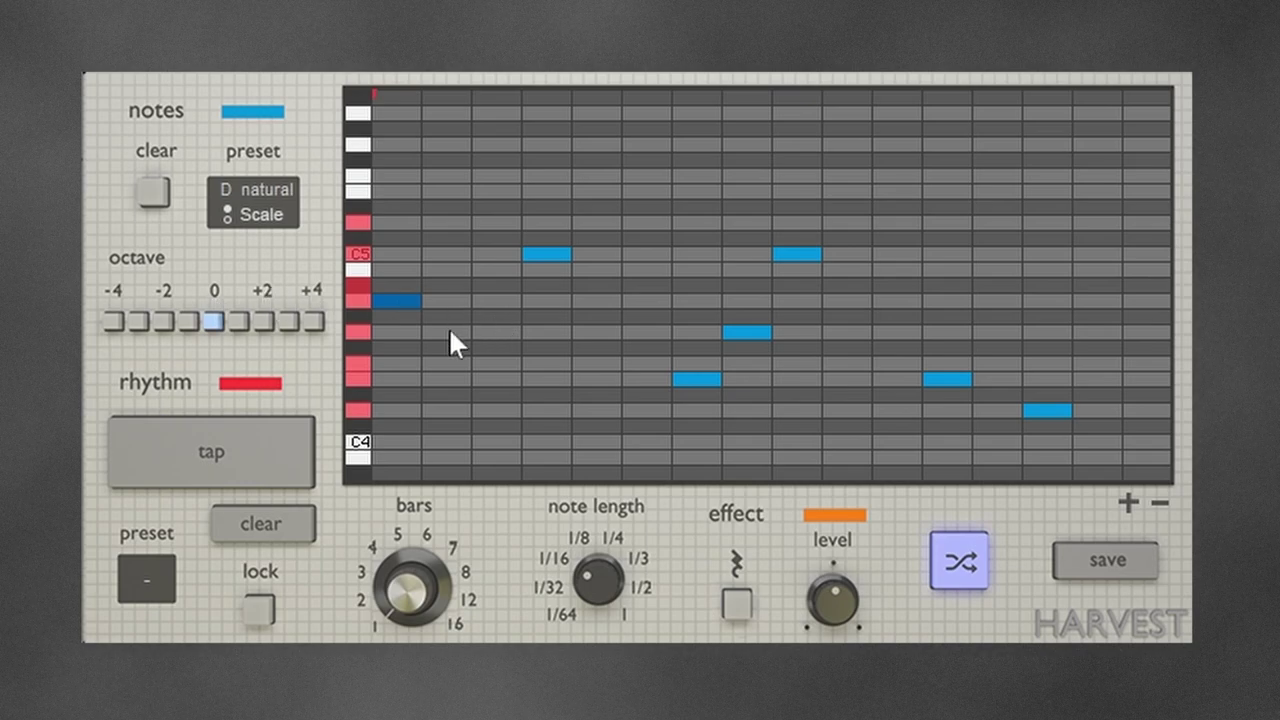
Activate octave +1 for the scale, deactivate octave 0, and shuffle the melody into the higher octave.
{"action": "scroll", "coordinate": [445, 287], "scroll_direction": "up", "scroll_amount": 1}
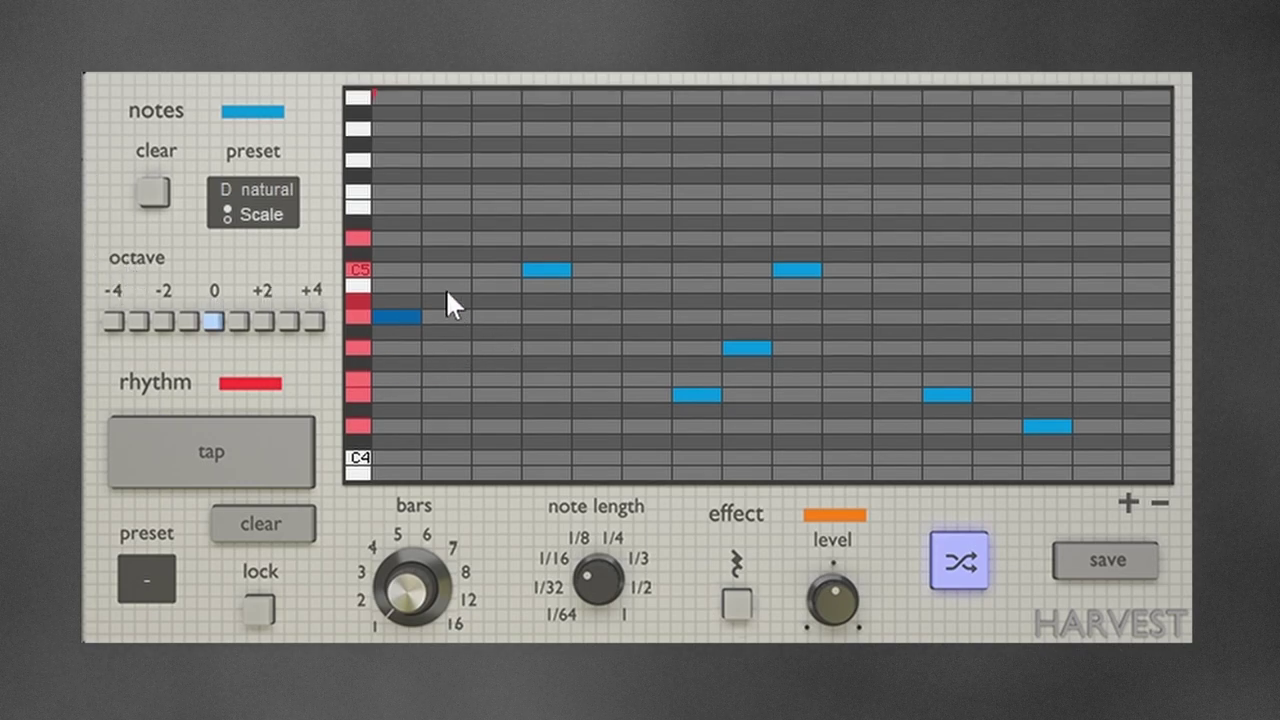
{"action": "scroll", "coordinate": [445, 295], "scroll_direction": "up", "scroll_amount": 6}
{"action": "scroll", "coordinate": [522, 364], "scroll_direction": "down", "scroll_amount": 7}
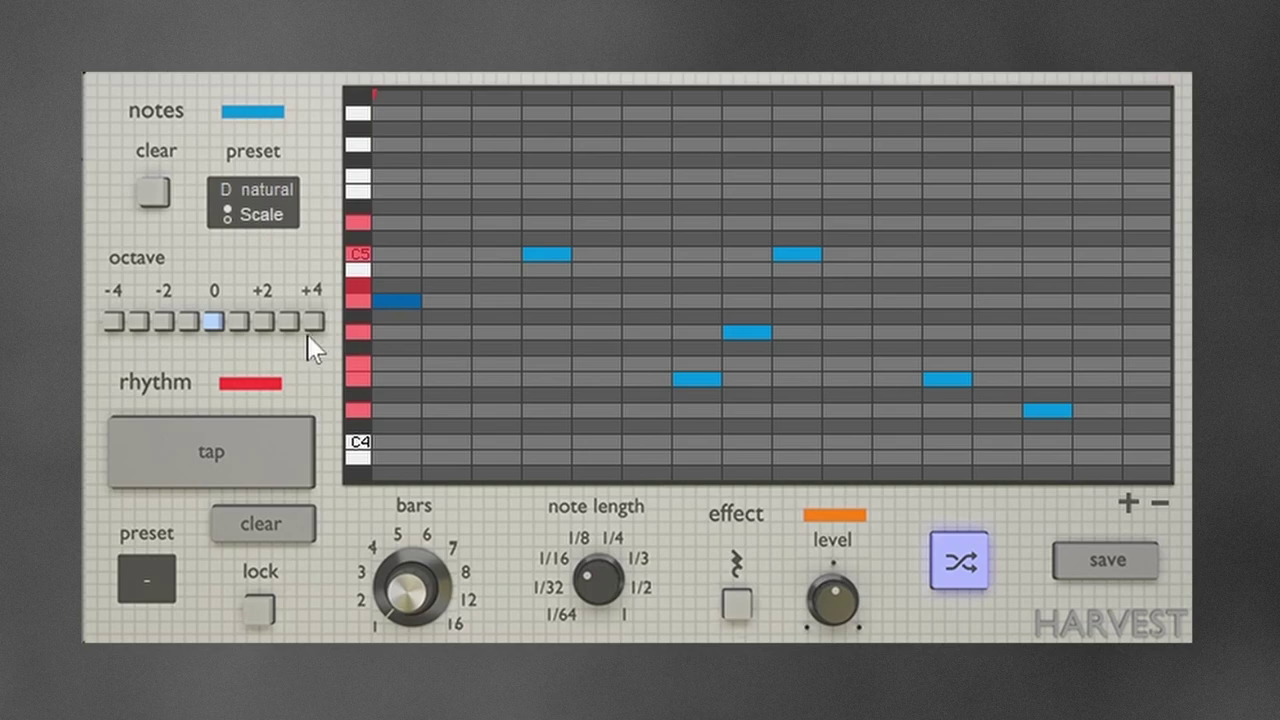
{"action": "scroll", "coordinate": [510, 330], "scroll_direction": "down", "scroll_amount": 3}
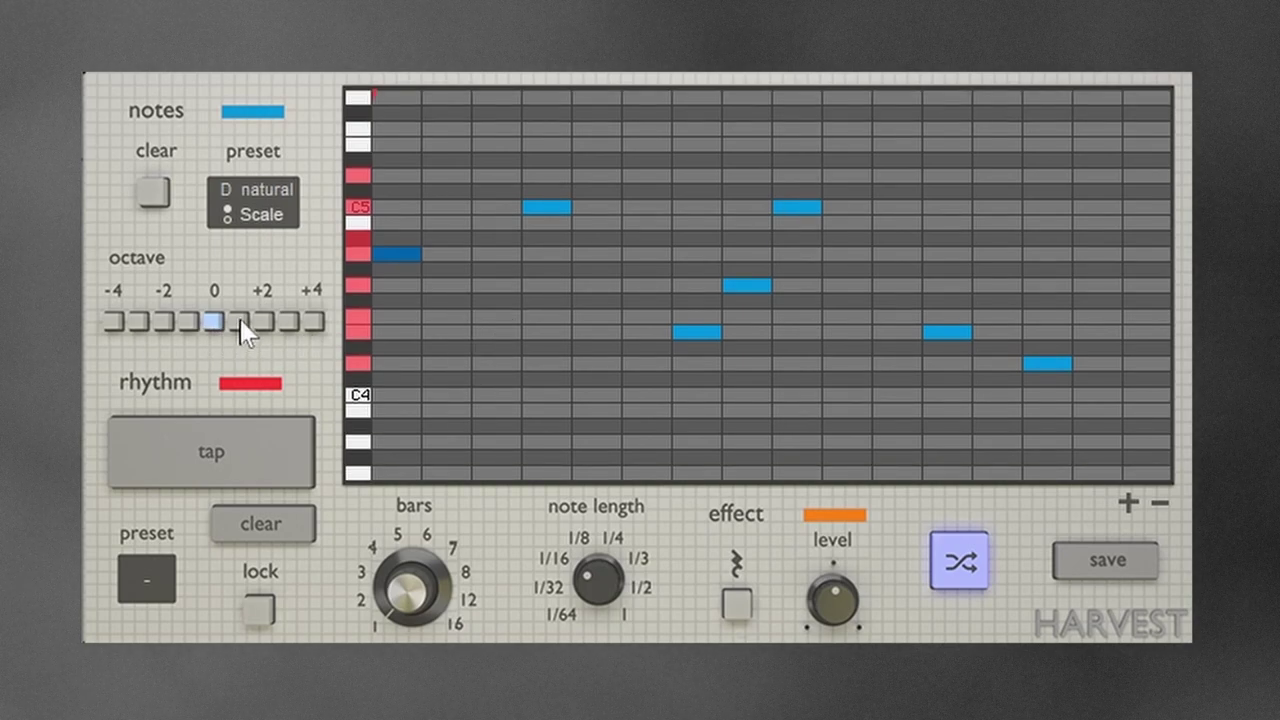
{"action": "left_click", "coordinate": [238, 322]}
{"action": "scroll", "coordinate": [496, 318], "scroll_direction": "up", "scroll_amount": 1}
{"action": "scroll", "coordinate": [496, 318], "scroll_direction": "up", "scroll_amount": 8}
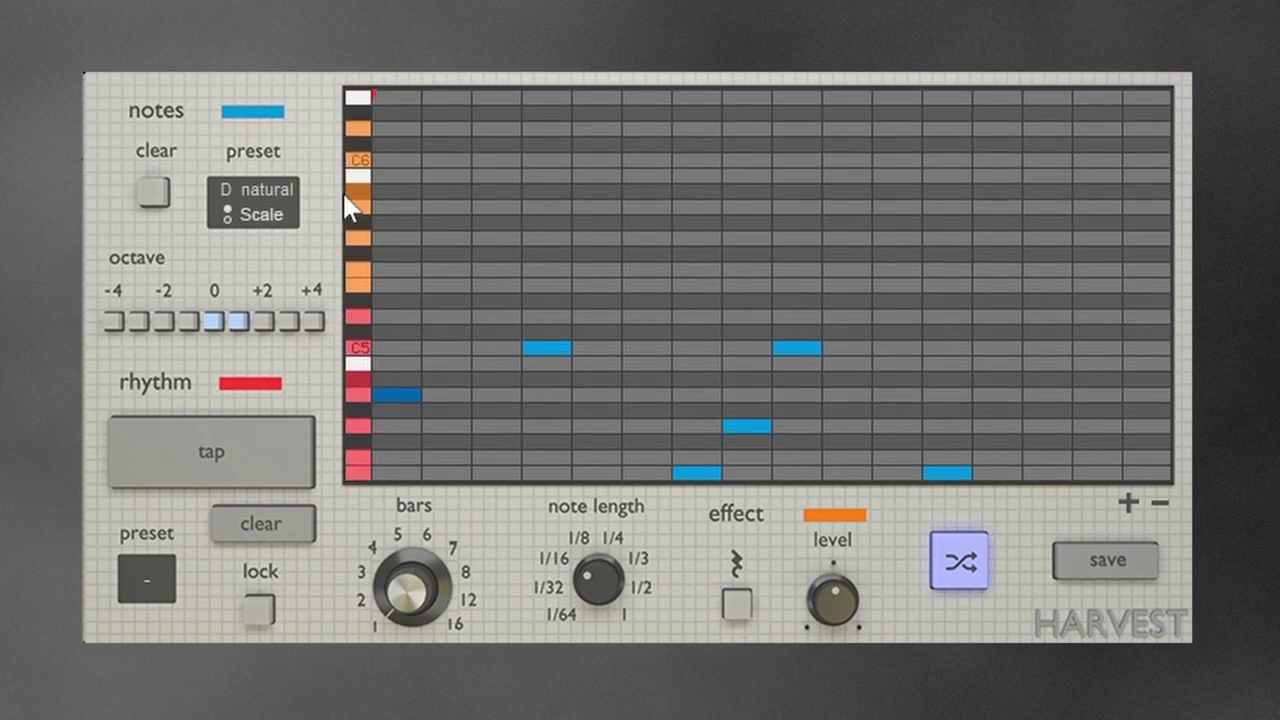
{"action": "left_click", "coordinate": [213, 322]}
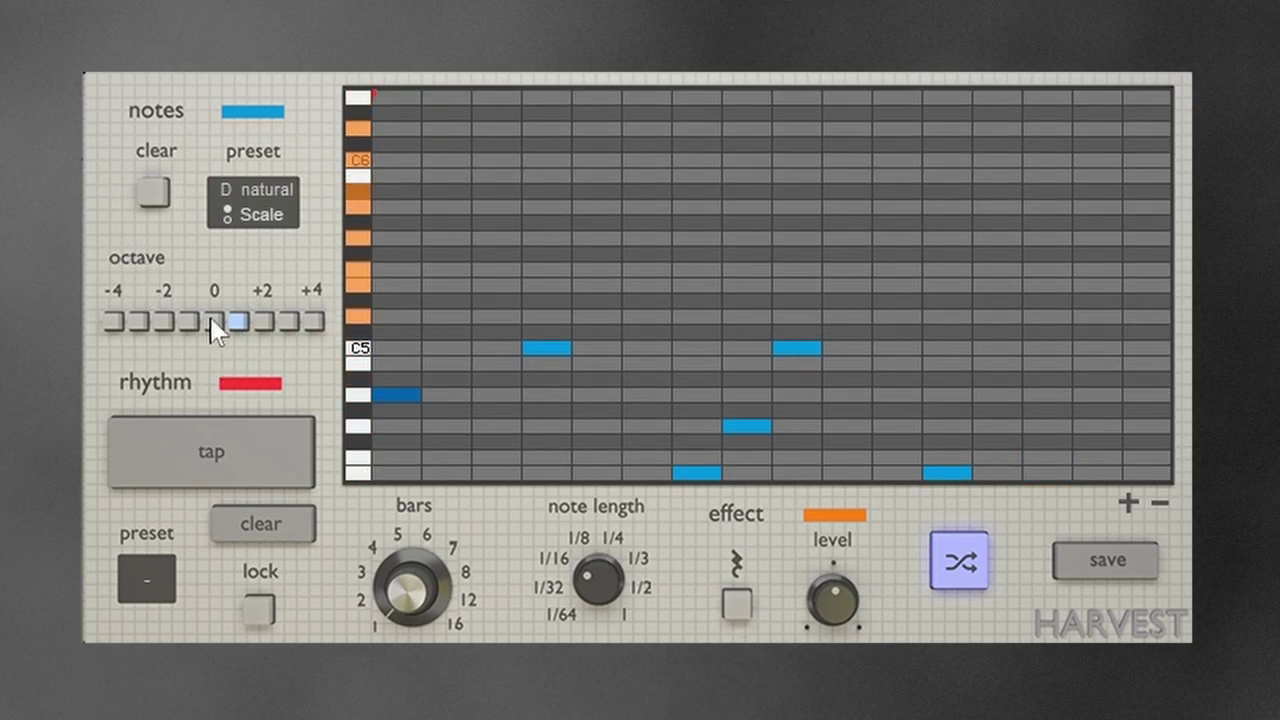
{"action": "left_click", "coordinate": [936, 537]}
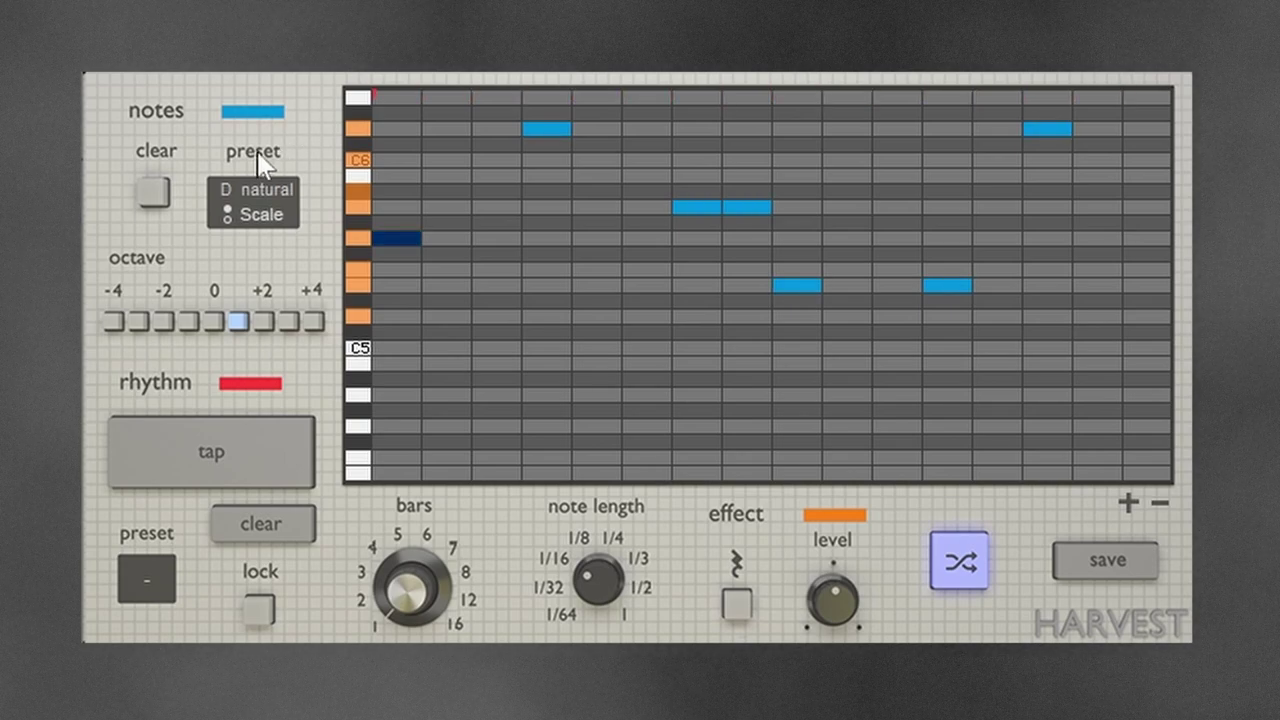
Try the melody with only octave -1 and with octaves -1 to +1 together, ending with only octave 0 active.
{"action": "left_click", "coordinate": [232, 320]}
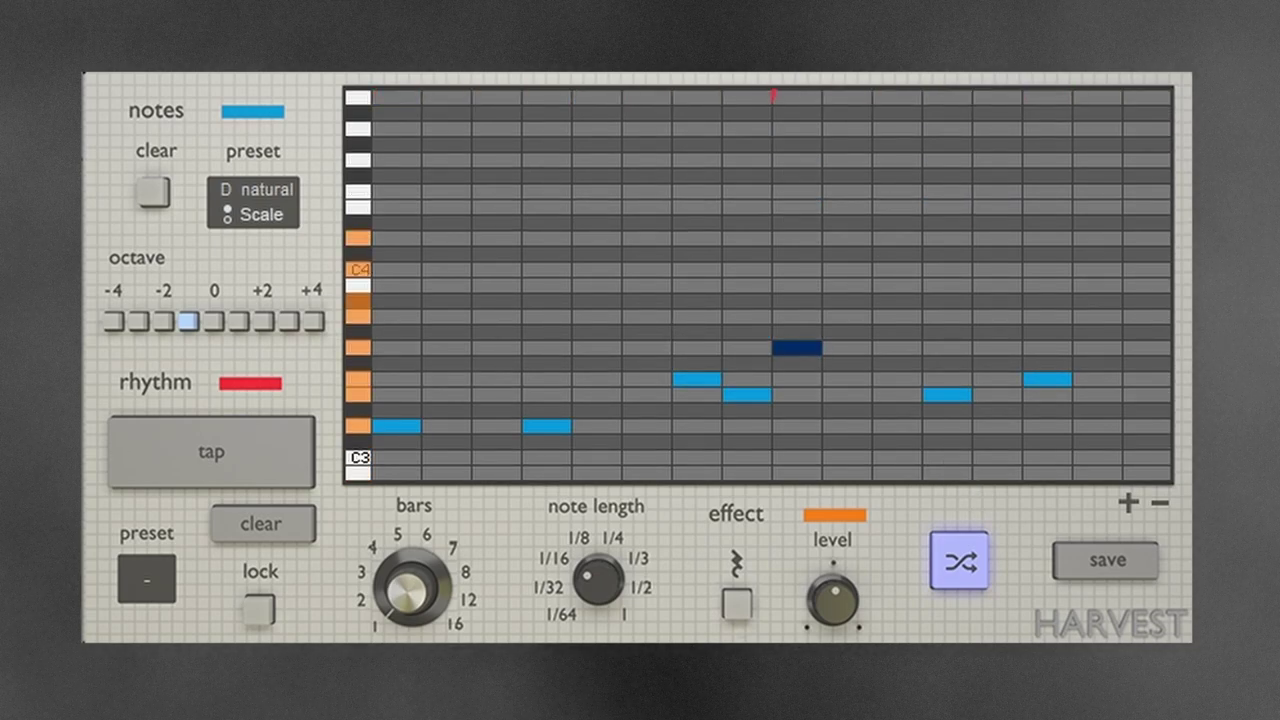
{"action": "left_click", "coordinate": [213, 320]}
{"action": "left_click", "coordinate": [238, 320]}
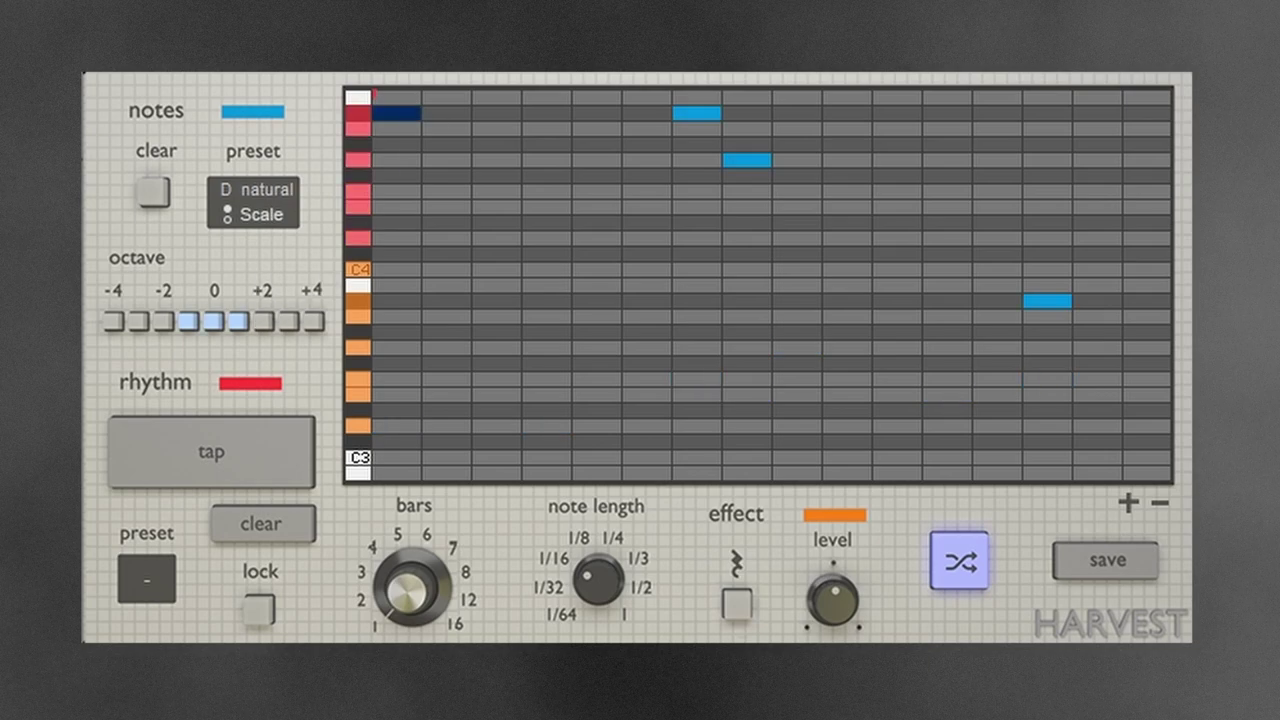
{"action": "scroll", "coordinate": [575, 240], "scroll_direction": "up", "scroll_amount": 5}
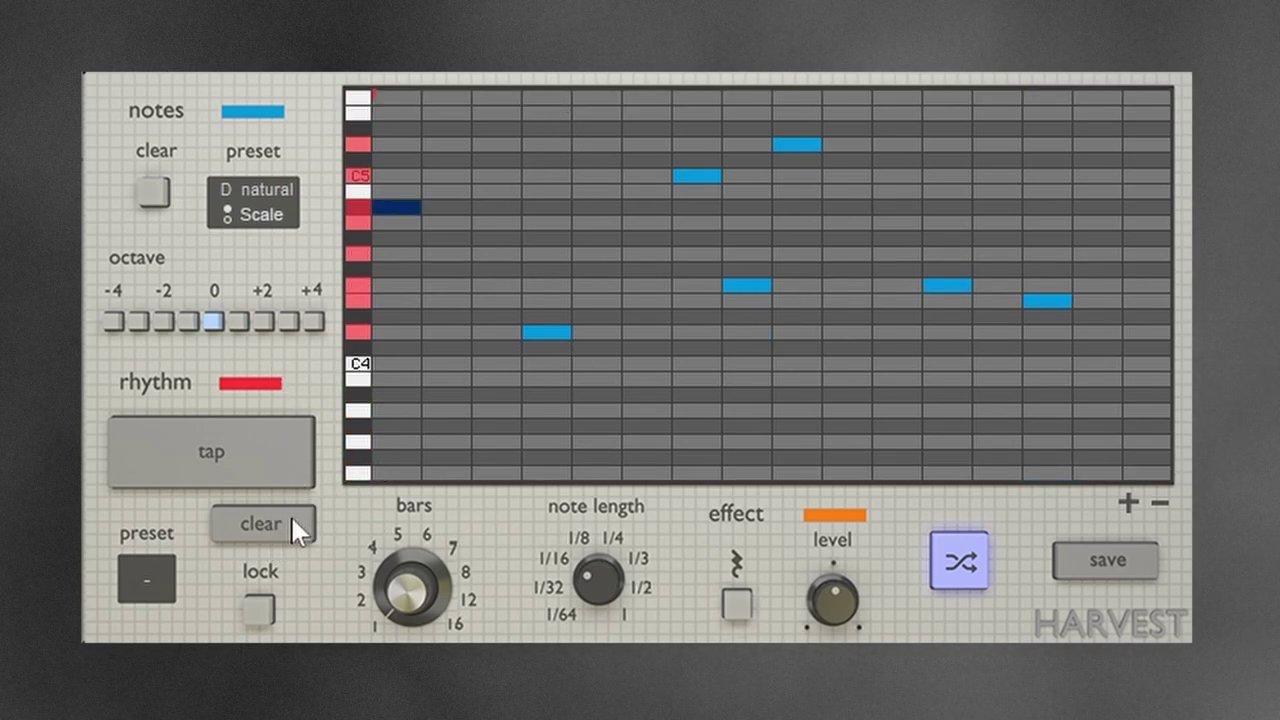
Clear the tapped rhythm and generate a new pattern with the 1/8 rhythm preset.
{"action": "left_click", "coordinate": [280, 516]}
{"action": "scroll", "coordinate": [593, 269], "scroll_direction": "up", "scroll_amount": 2}
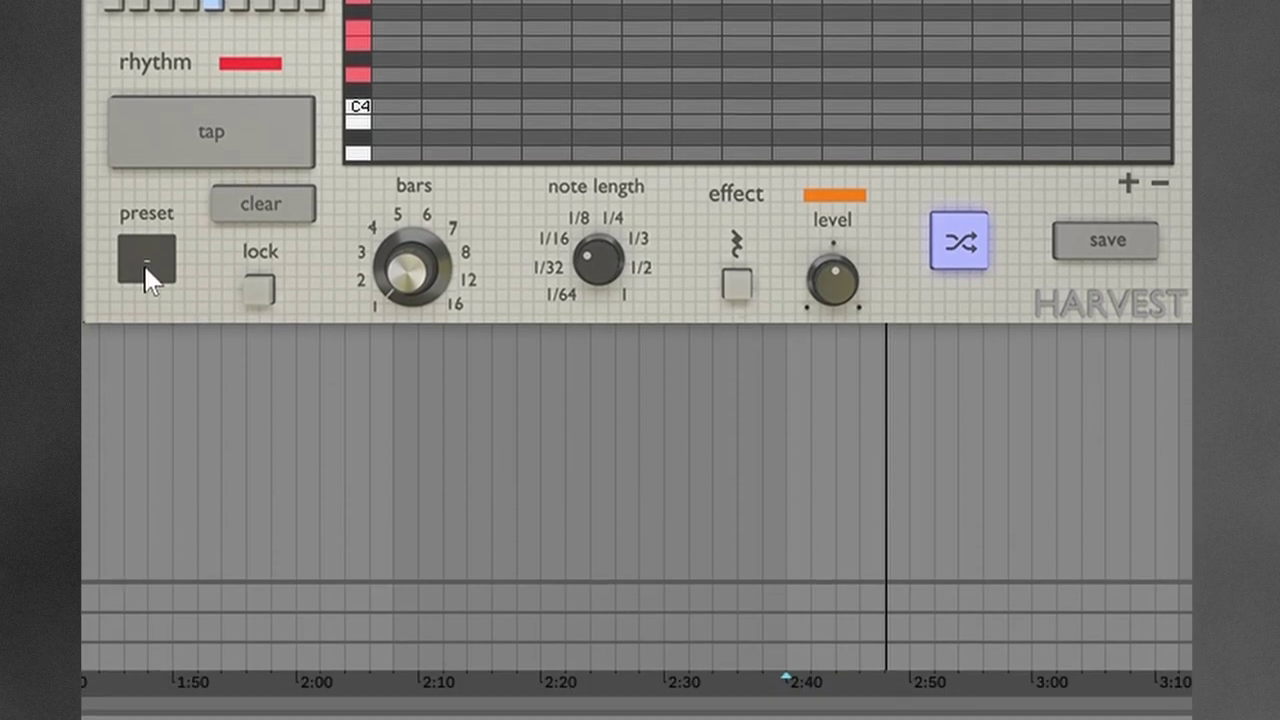
{"action": "left_click", "coordinate": [152, 603]}
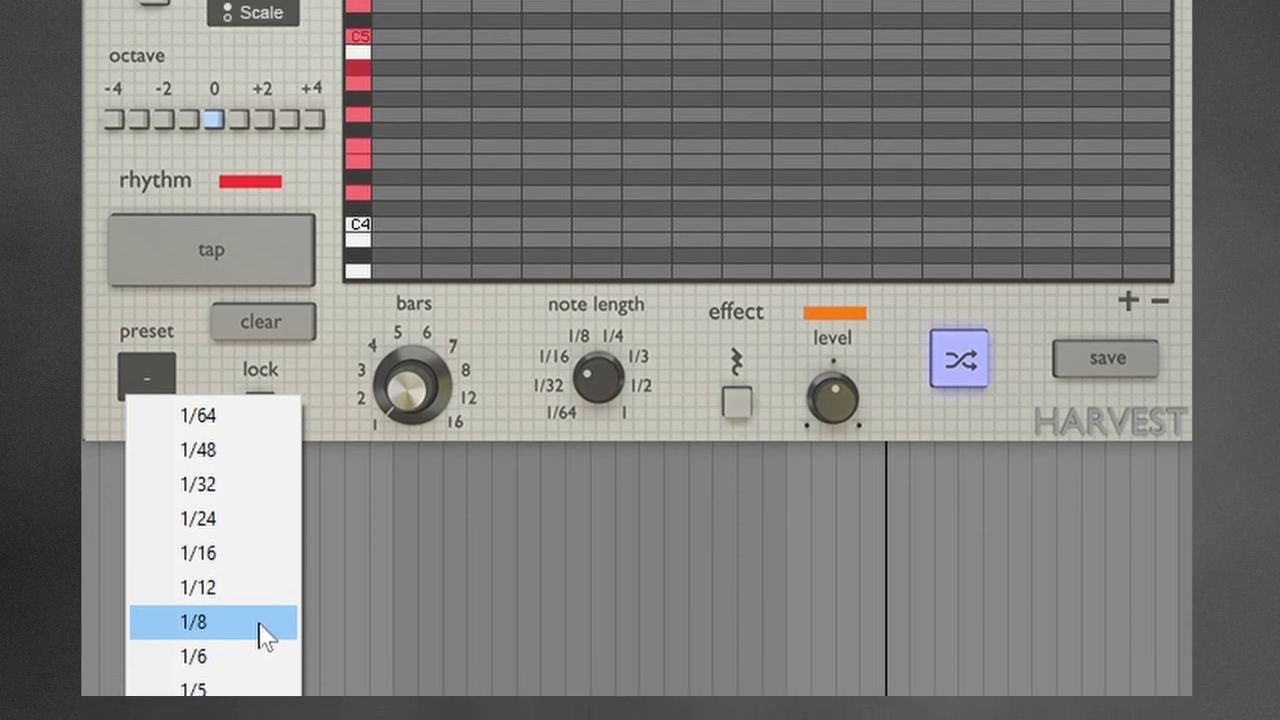
{"action": "left_click", "coordinate": [259, 624]}
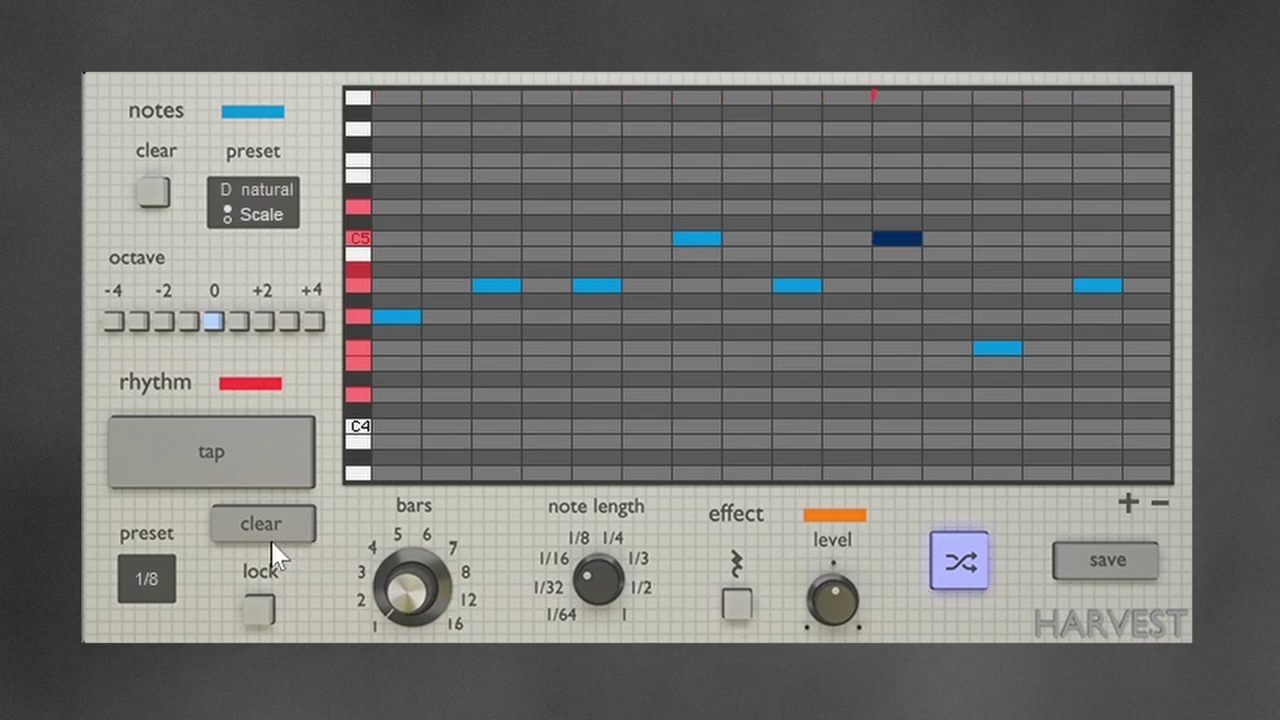
Clear the pattern and layer the 1/8 and 1/4 rhythm presets on top of each other.
{"action": "left_click", "coordinate": [240, 530]}
{"action": "left_click", "coordinate": [146, 580]}
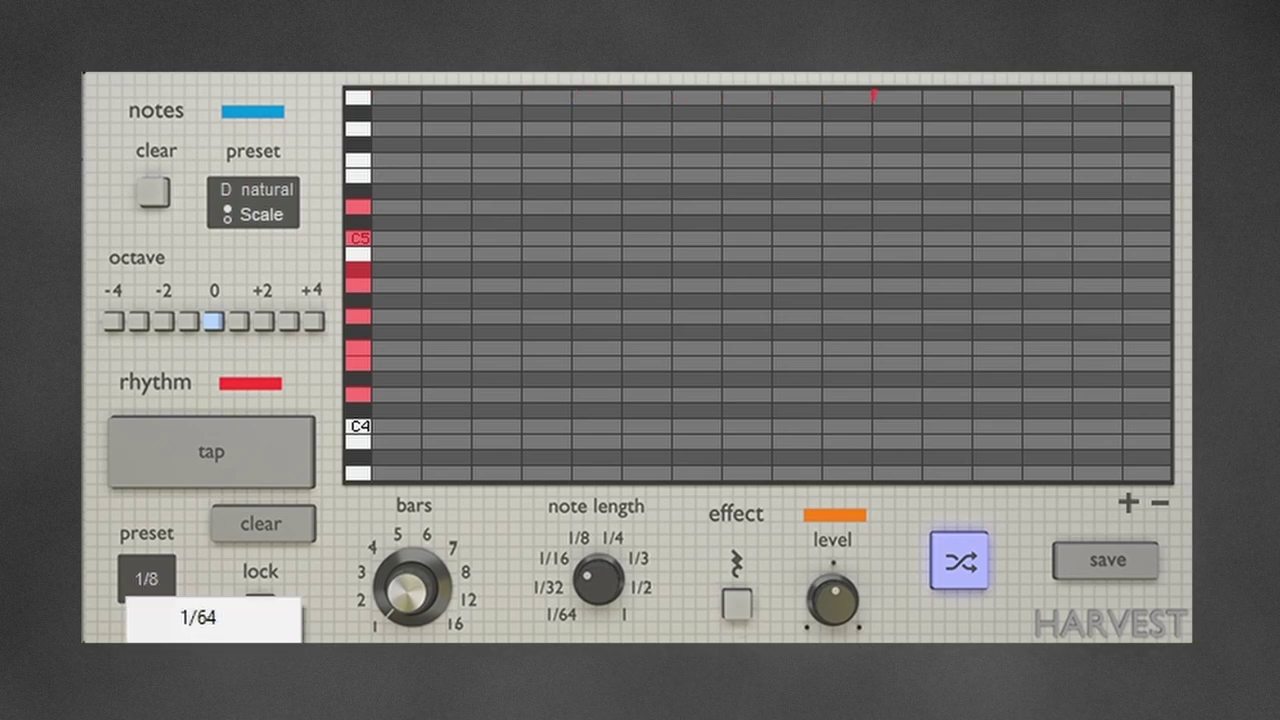
{"action": "left_click", "coordinate": [152, 611]}
{"action": "left_click", "coordinate": [143, 580]}
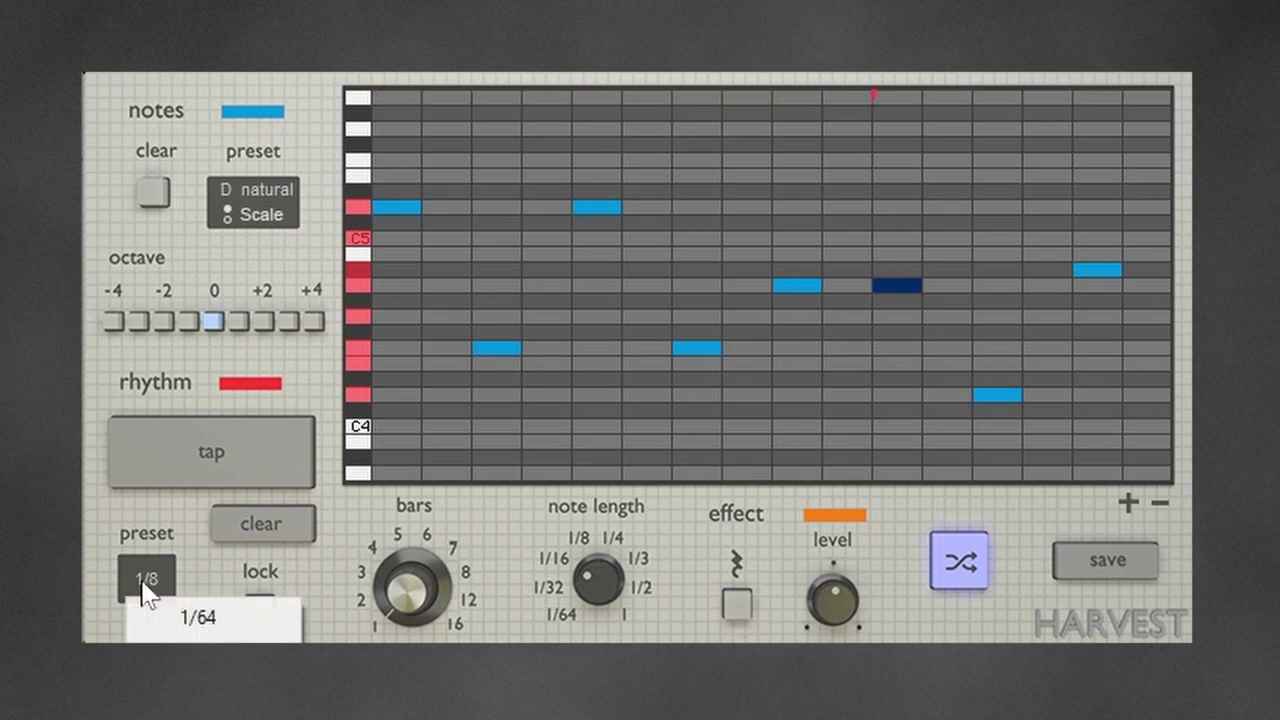
{"action": "left_click", "coordinate": [155, 615]}
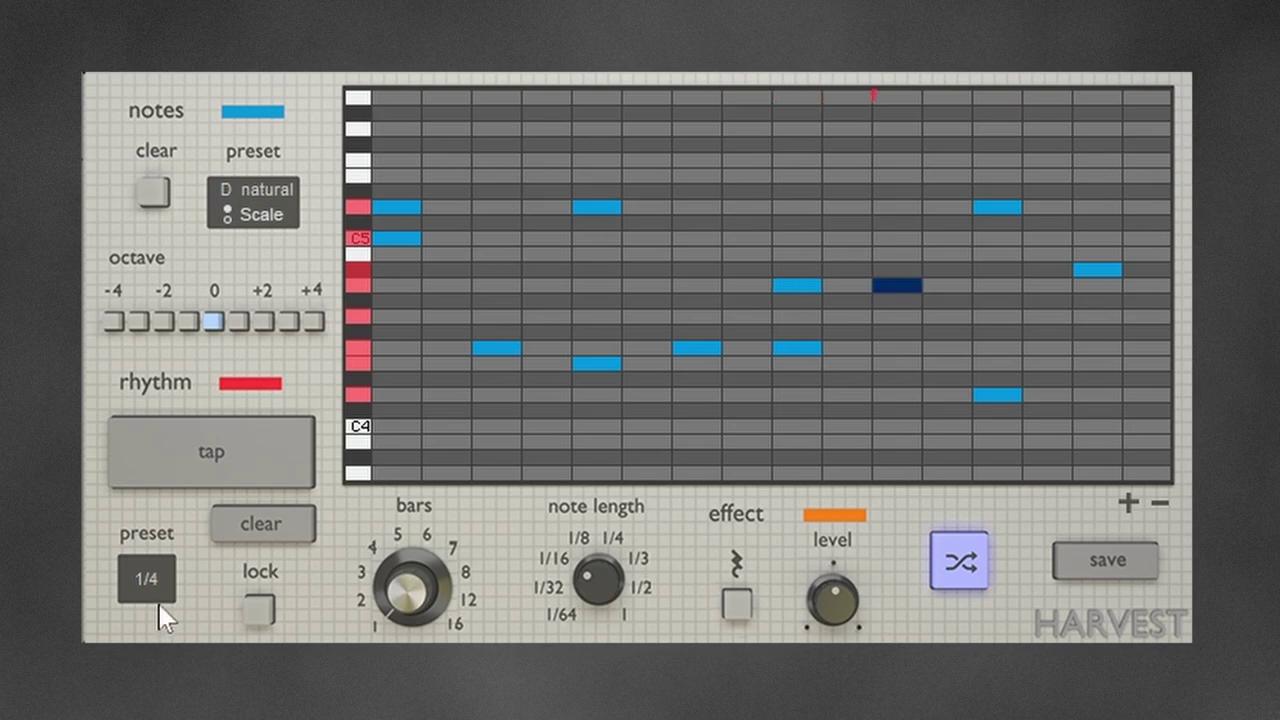
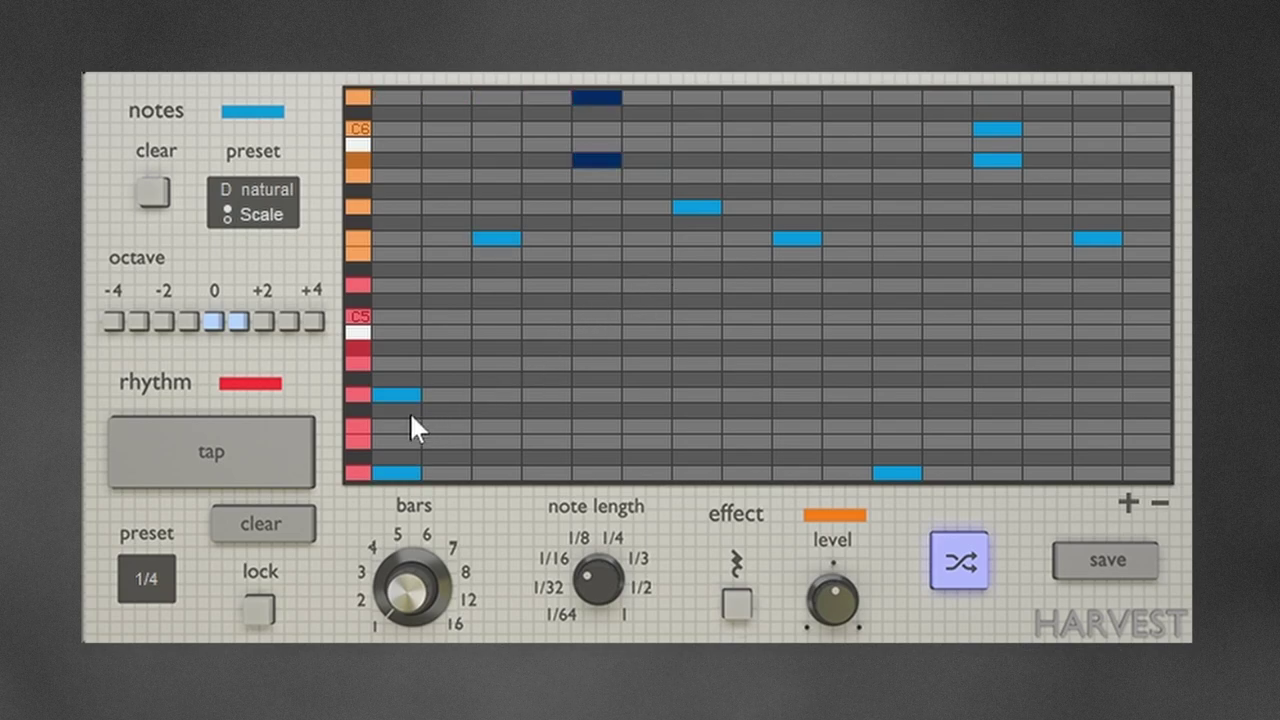
Clear the layered rhythm and generate a 1/4 rhythm preset pattern with only octave -1 active.
{"action": "left_click", "coordinate": [292, 522]}
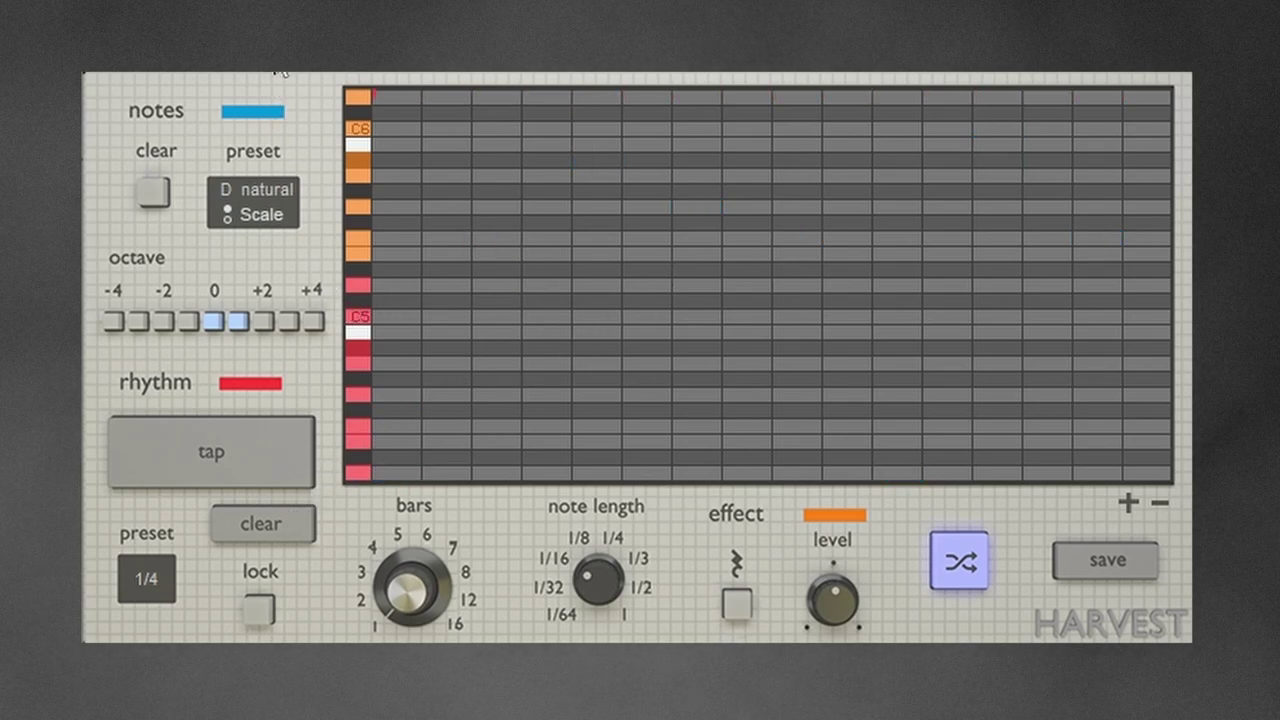
{"action": "left_click", "coordinate": [237, 321]}
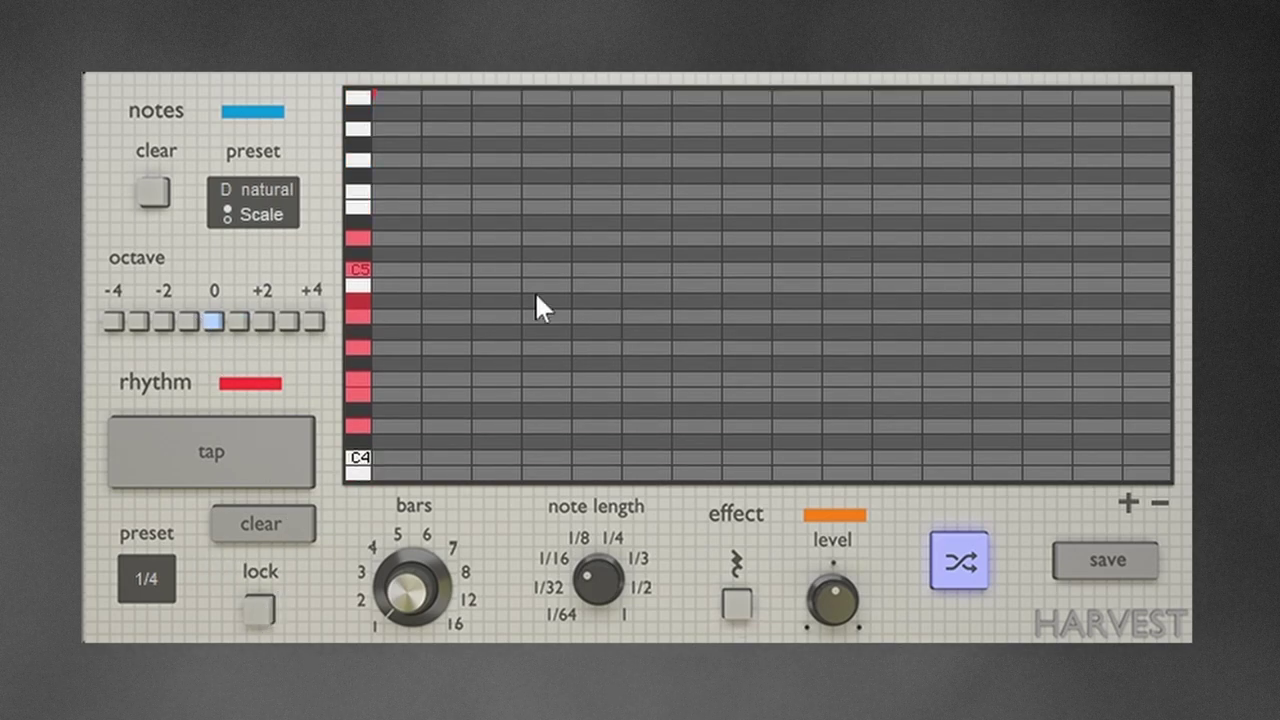
{"action": "left_click", "coordinate": [188, 321]}
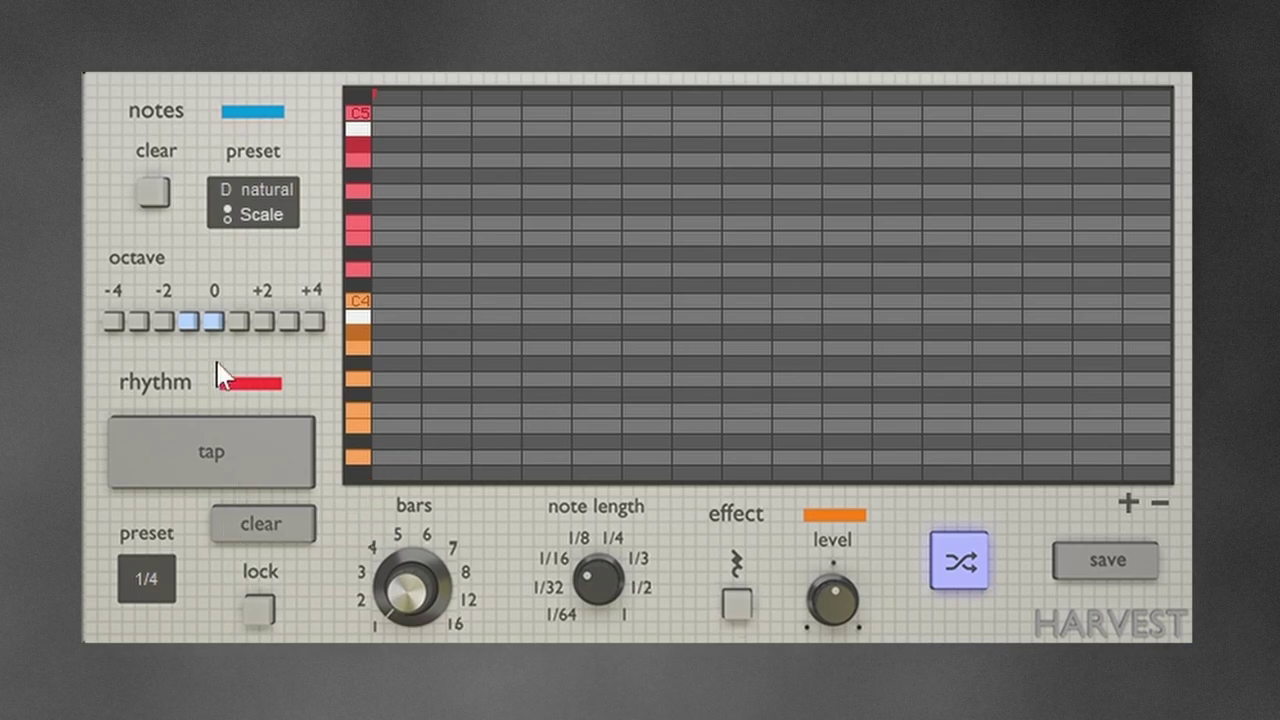
{"action": "left_click", "coordinate": [214, 321]}
{"action": "left_click", "coordinate": [140, 578]}
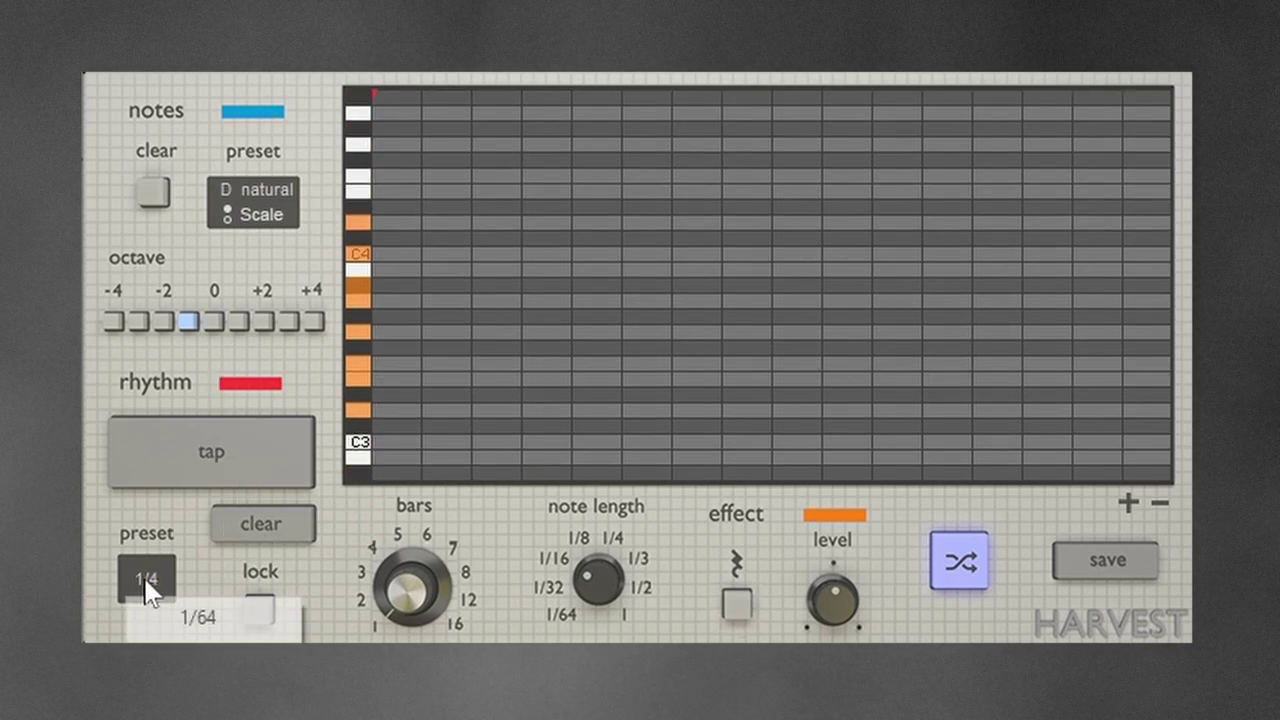
{"action": "left_click", "coordinate": [587, 396]}
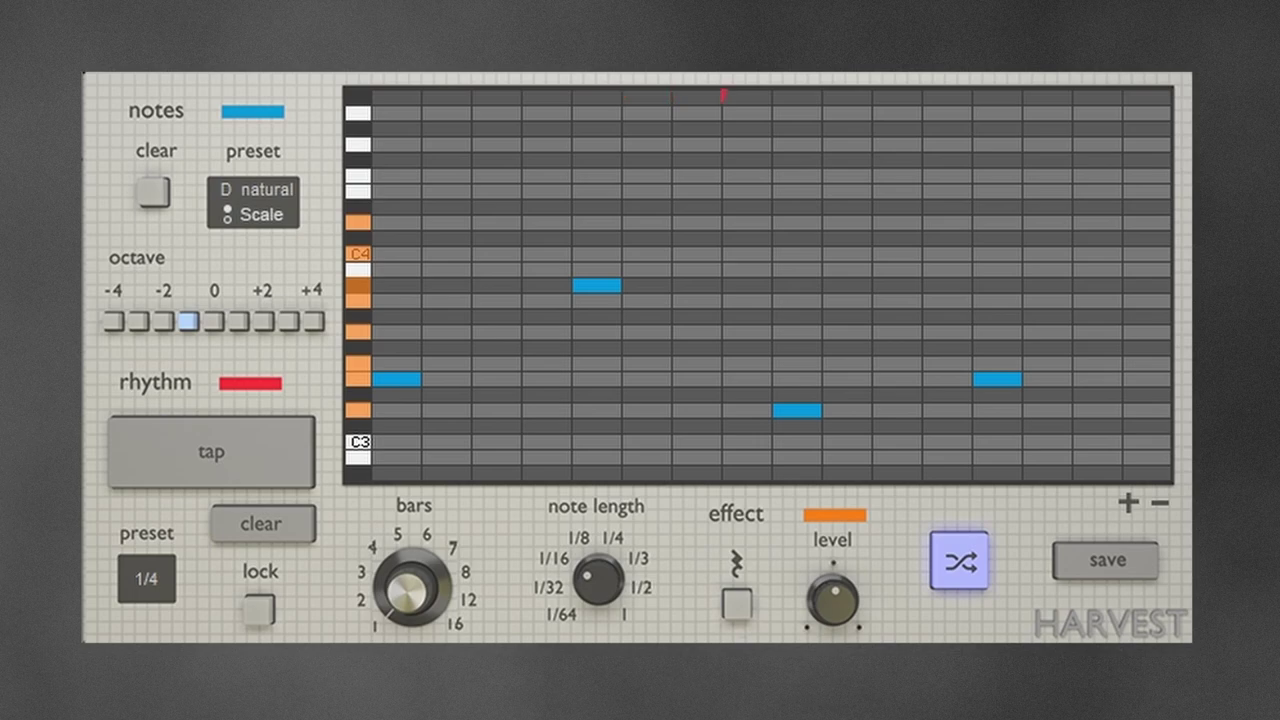
Reshuffle the low 1/4-rhythm melody three times and lock the resulting notes.
{"action": "left_click", "coordinate": [962, 570]}
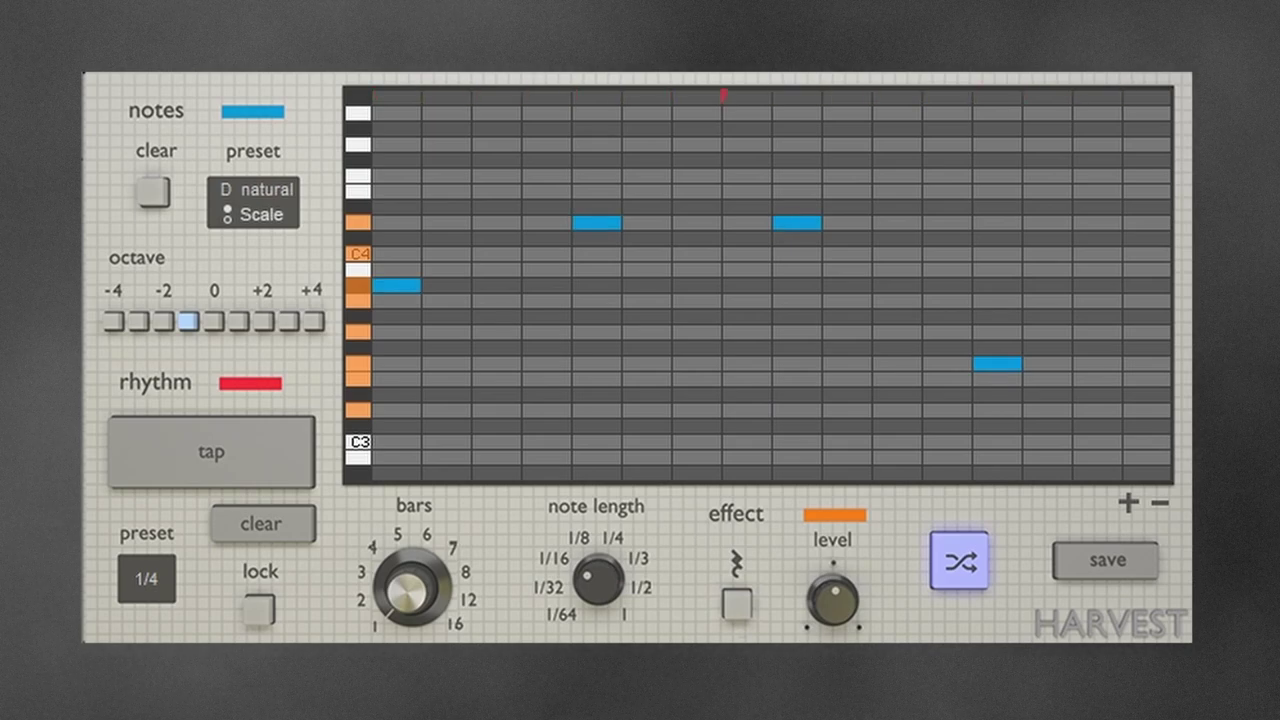
{"action": "left_click", "coordinate": [962, 560]}
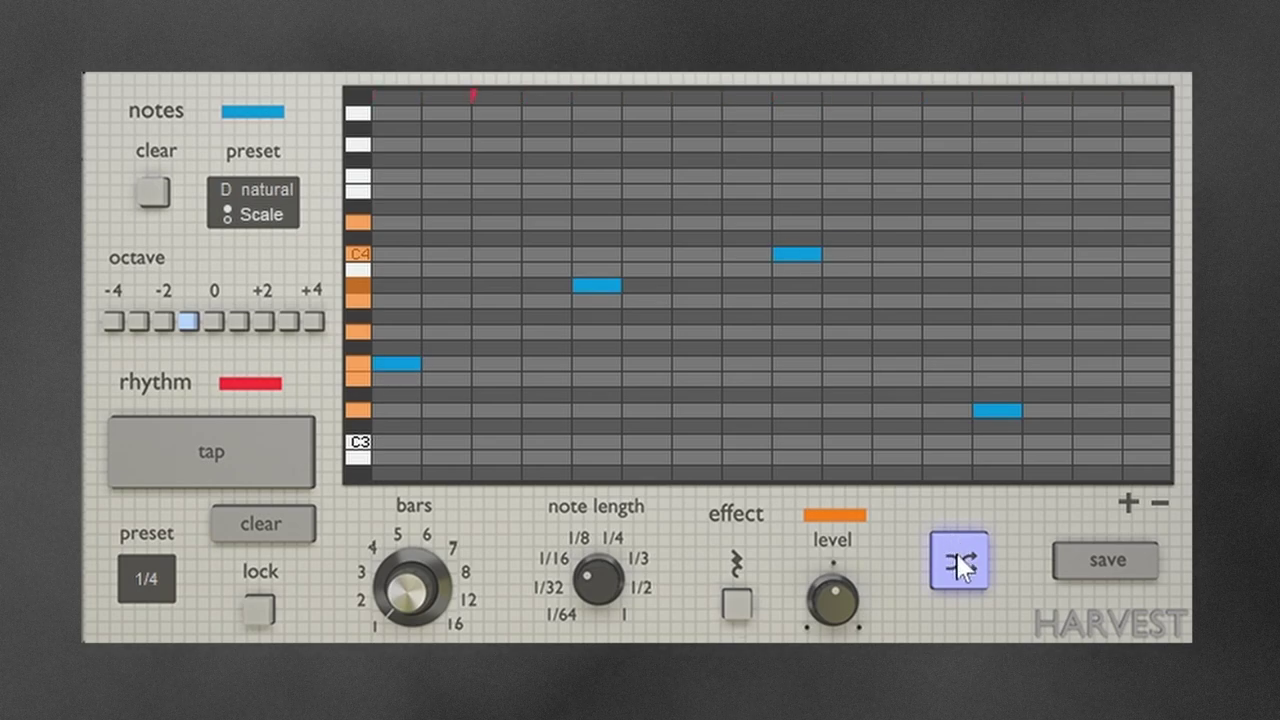
{"action": "left_click", "coordinate": [957, 563]}
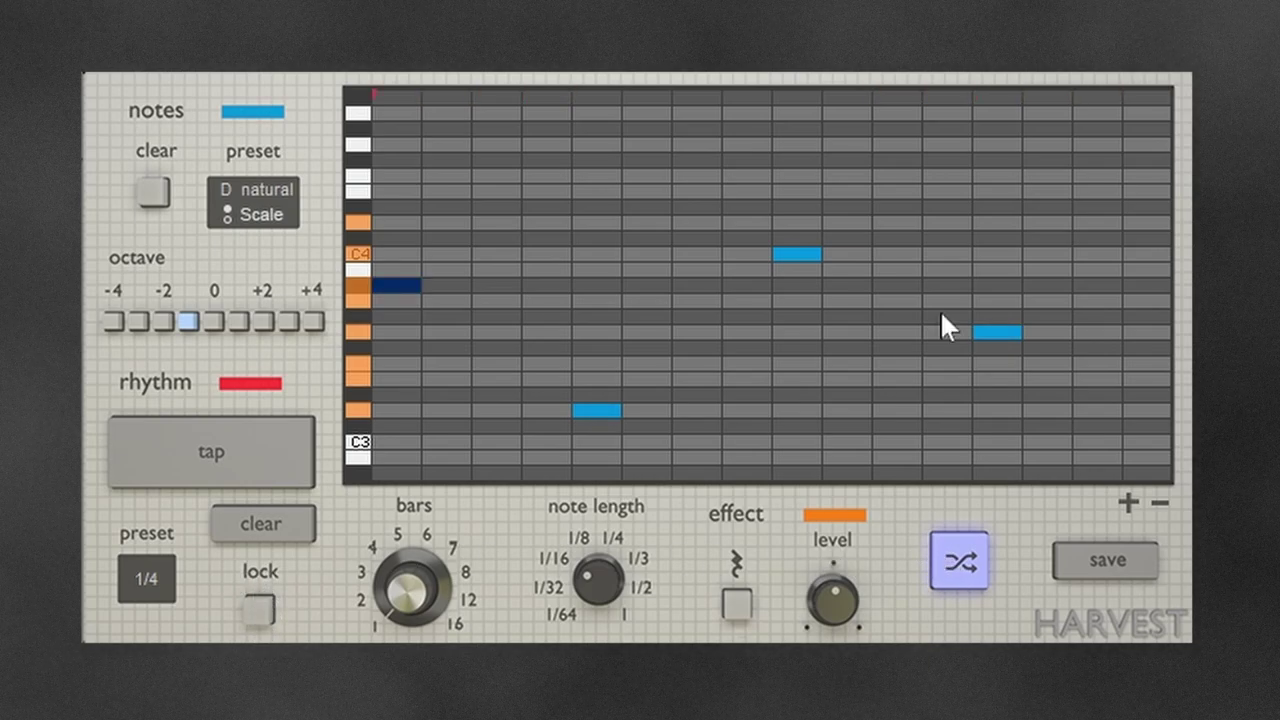
{"action": "left_click", "coordinate": [264, 612]}
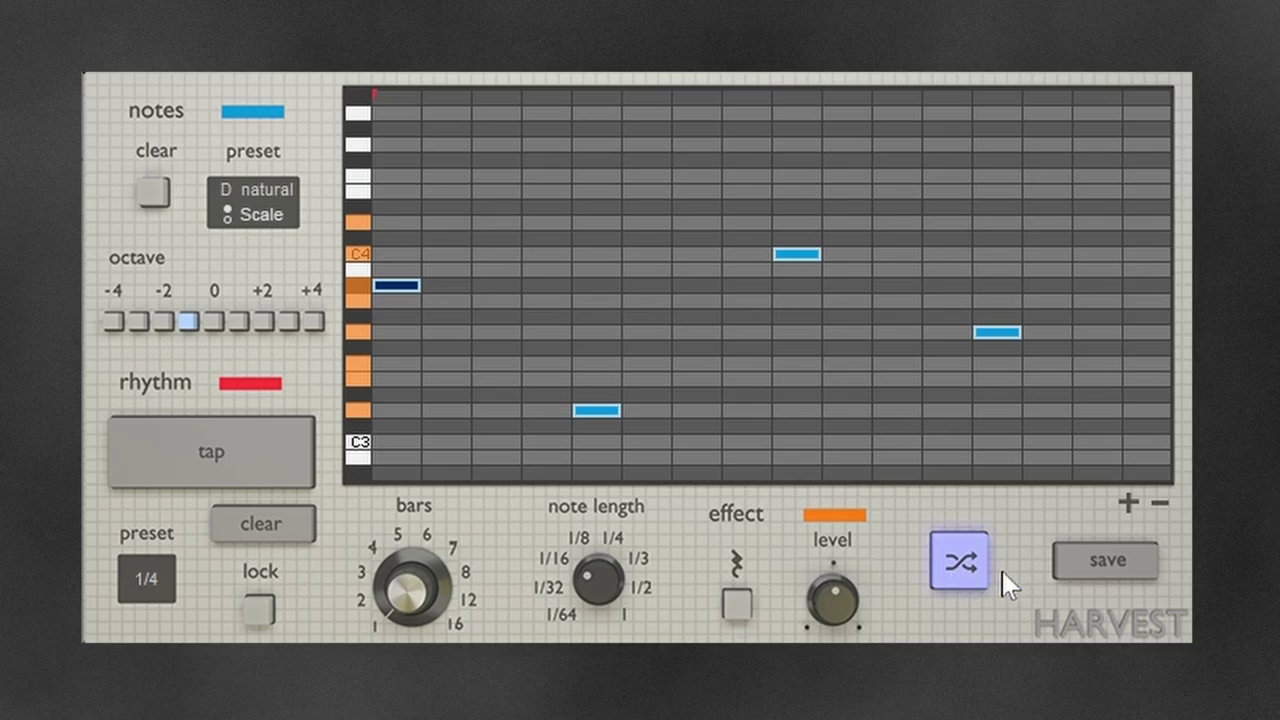
Switch the note range to octave 0 only while keeping the locked low notes.
{"action": "scroll", "coordinate": [837, 430], "scroll_direction": "up", "scroll_amount": 4}
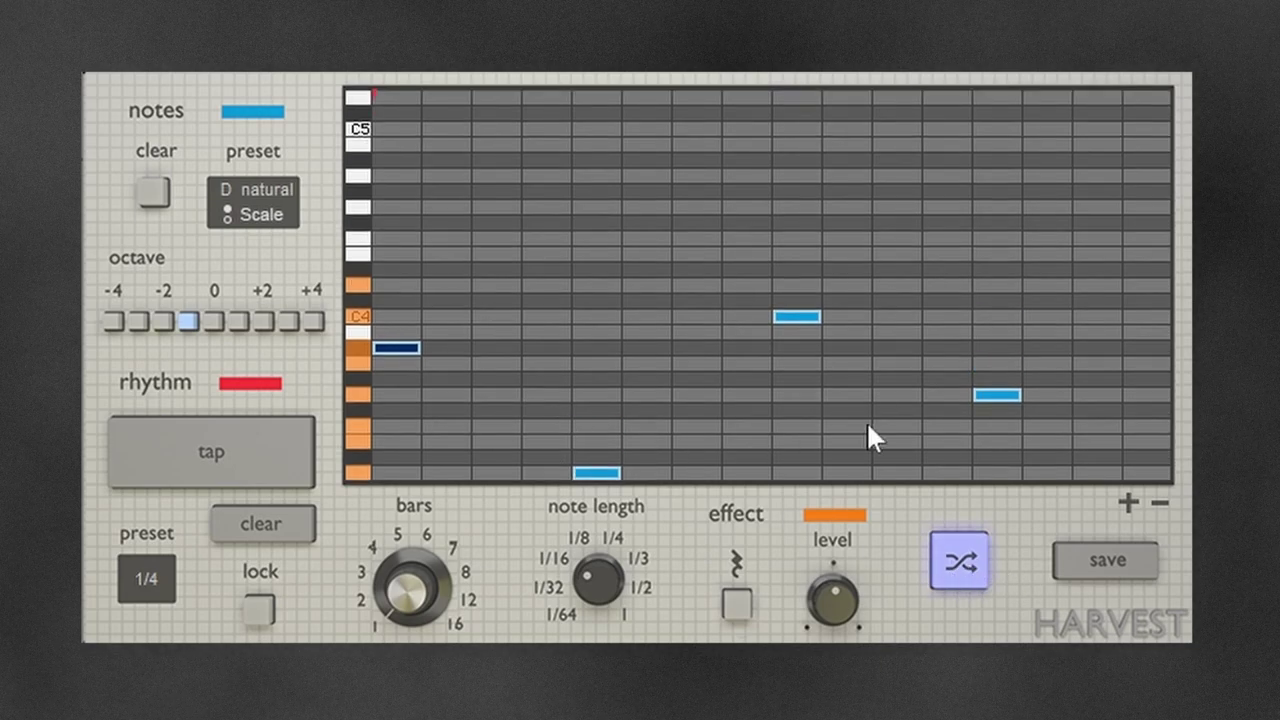
{"action": "scroll", "coordinate": [428, 393], "scroll_direction": "up", "scroll_amount": 4}
{"action": "left_click", "coordinate": [214, 319]}
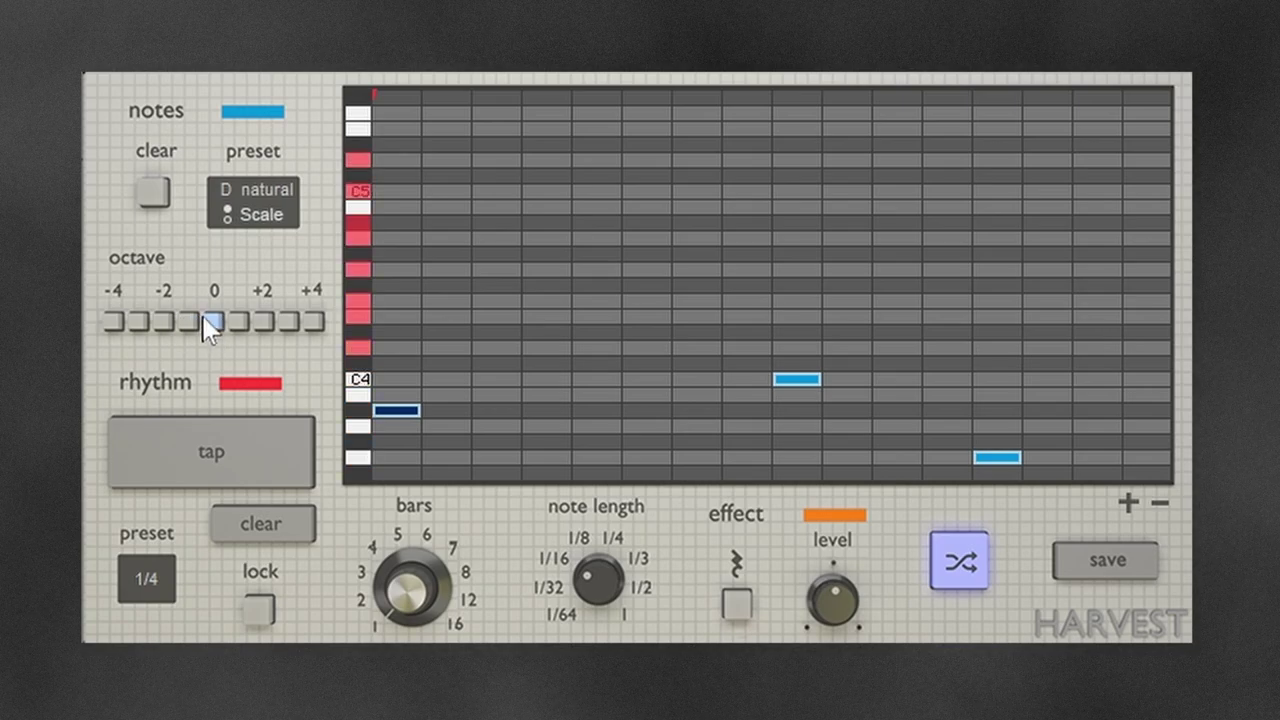
{"action": "scroll", "coordinate": [398, 386], "scroll_direction": "down", "scroll_amount": 9}
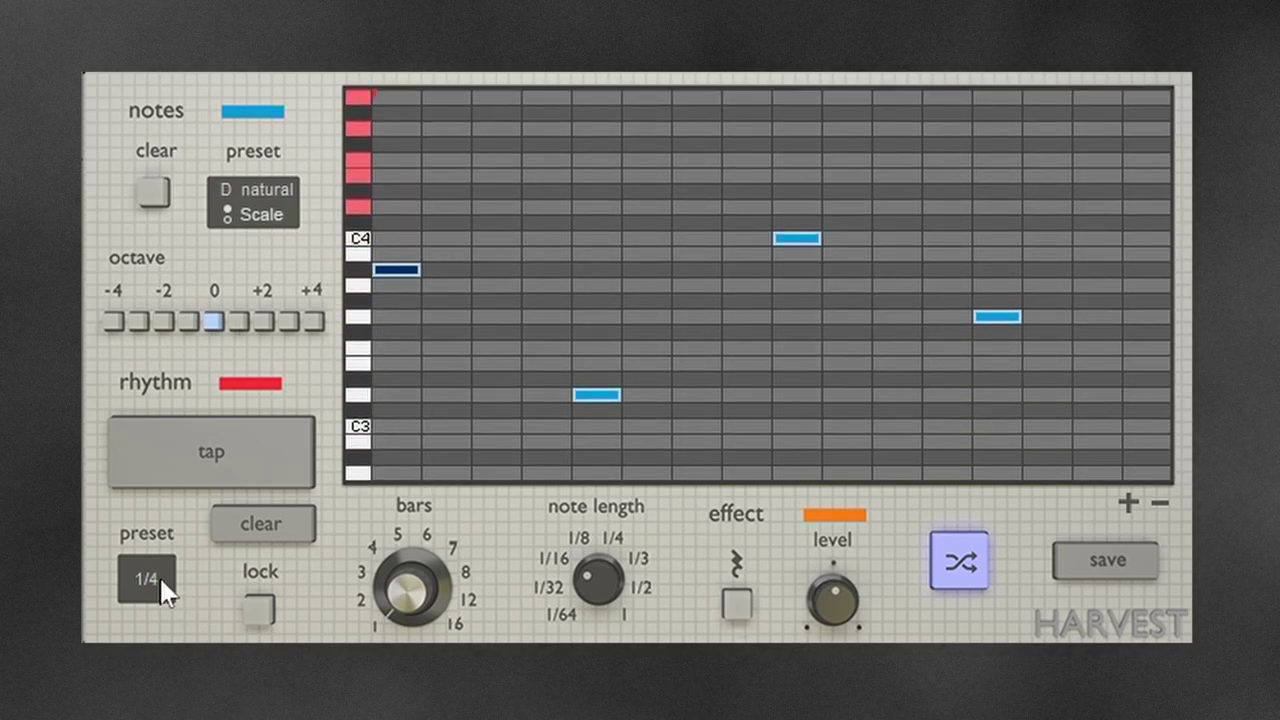
{"action": "scroll", "coordinate": [677, 417], "scroll_direction": "up", "scroll_amount": 3}
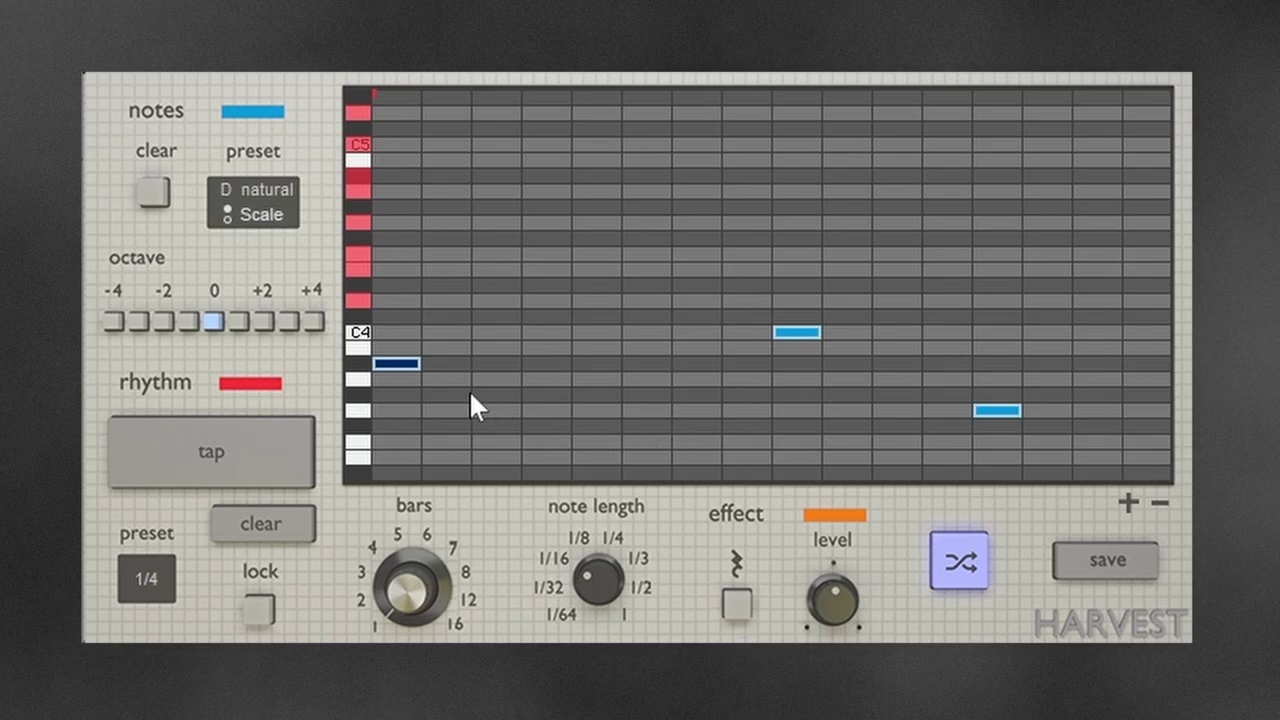
Tap in a rhythm of additional octave 0 notes over the locked pattern.
{"action": "left_click", "coordinate": [244, 440]}
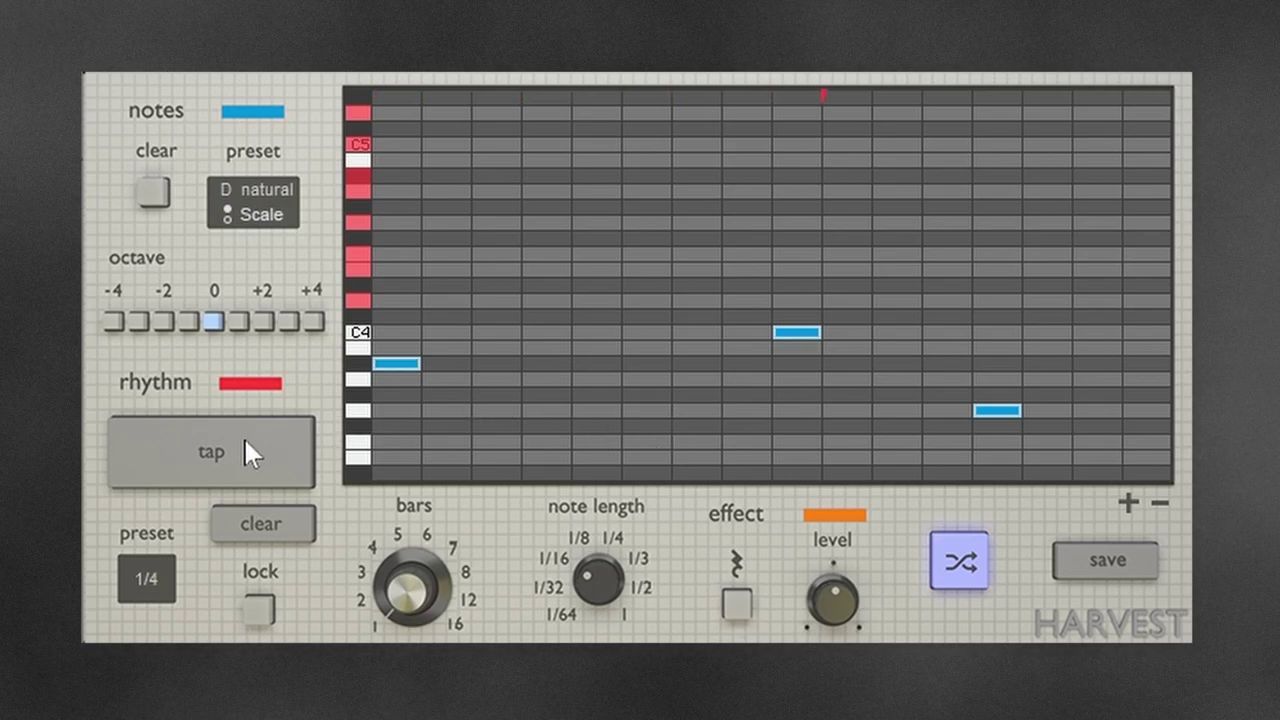
{"action": "left_click", "coordinate": [246, 448]}
{"action": "left_click", "coordinate": [246, 448]}
{"action": "left_click", "coordinate": [241, 448]}
{"action": "left_click", "coordinate": [241, 448]}
{"action": "left_click", "coordinate": [241, 448]}
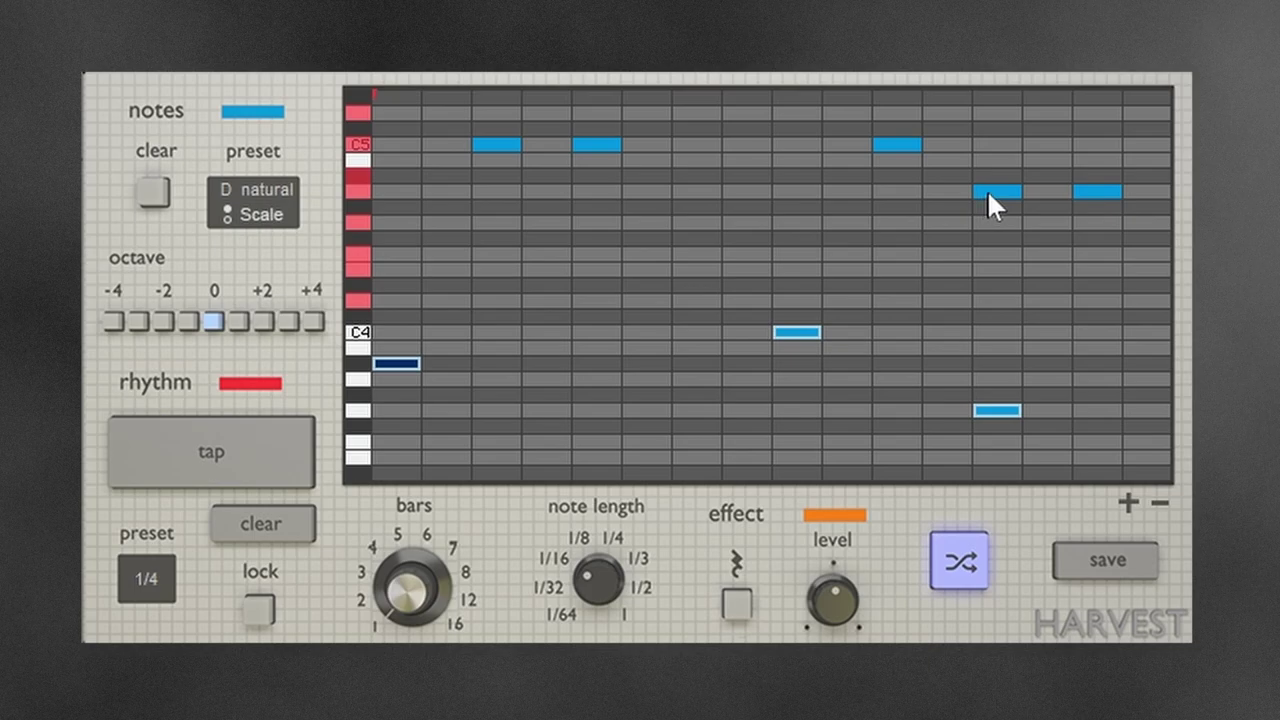
Move the last two tapped notes one grid step earlier and reshuffle the unlocked notes.
{"action": "left_click_drag", "start_coordinate": [1090, 189], "coordinate": [1043, 189]}
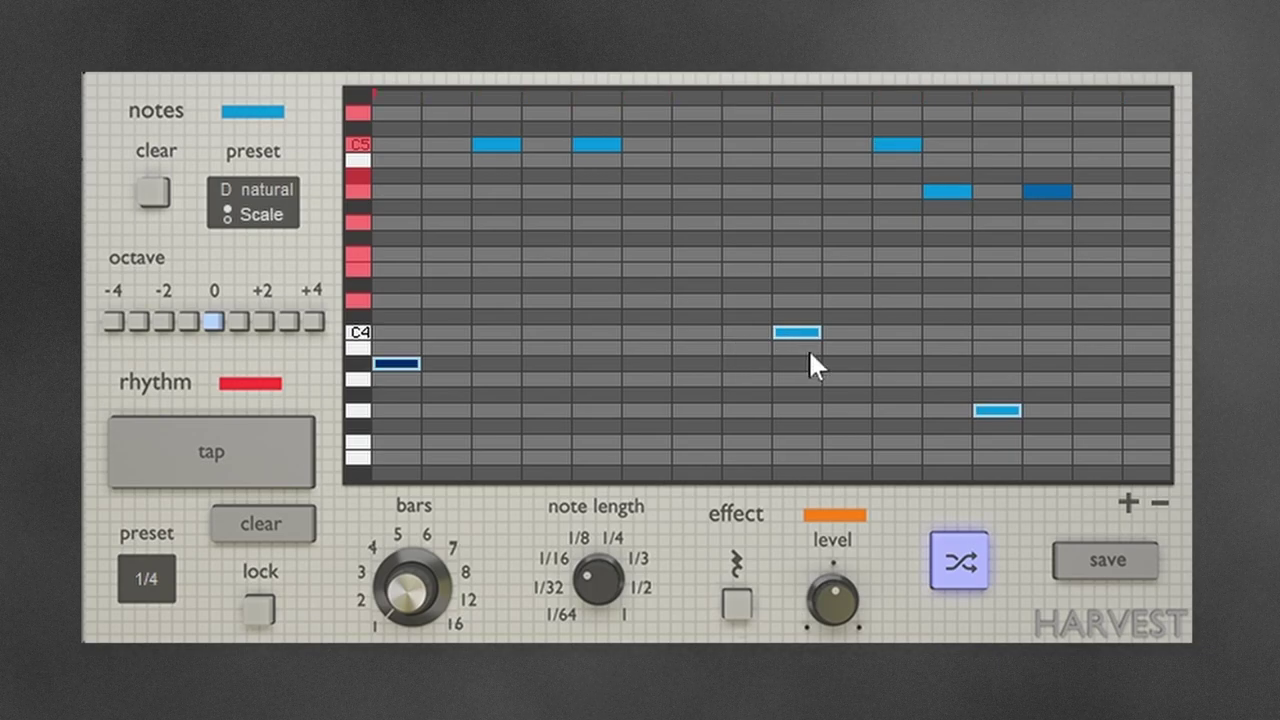
{"action": "scroll", "coordinate": [653, 364], "scroll_direction": "up", "scroll_amount": 1}
{"action": "left_click", "coordinate": [960, 566]}
{"action": "scroll", "coordinate": [540, 400], "scroll_direction": "down", "scroll_amount": 1}
{"action": "scroll", "coordinate": [949, 294], "scroll_direction": "down", "scroll_amount": 2}
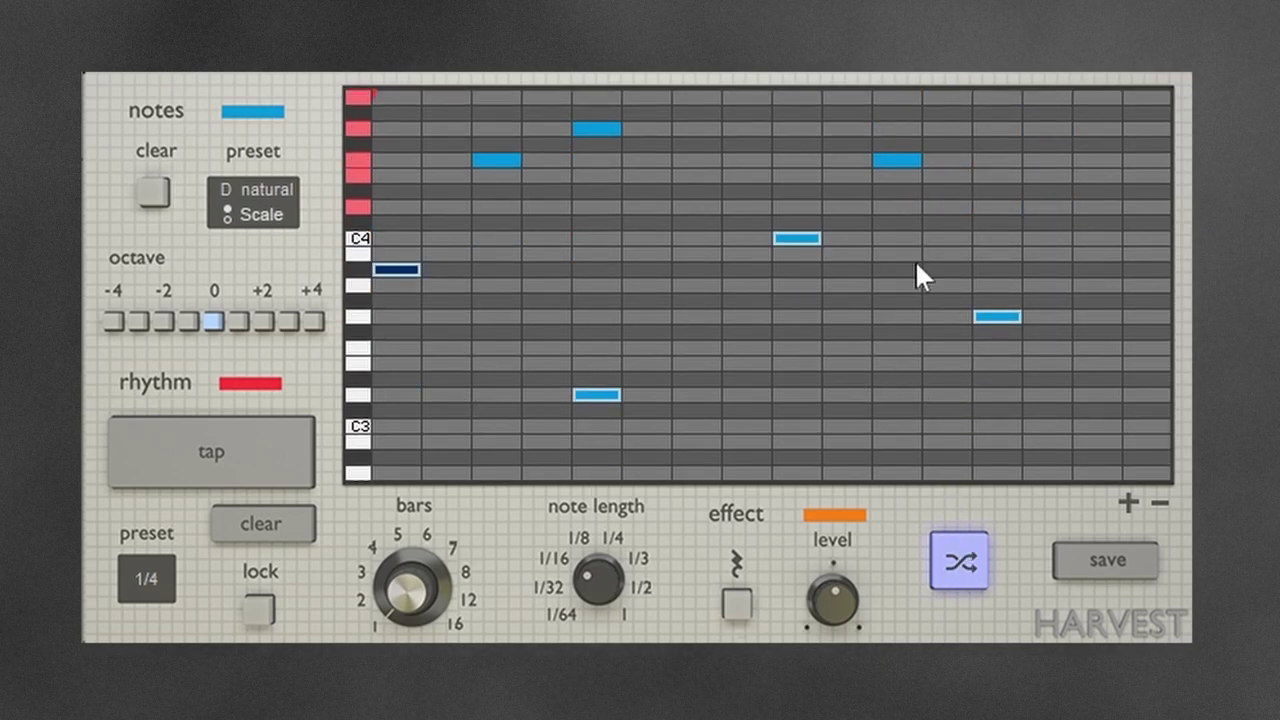
{"action": "scroll", "coordinate": [491, 377], "scroll_direction": "up", "scroll_amount": 4}
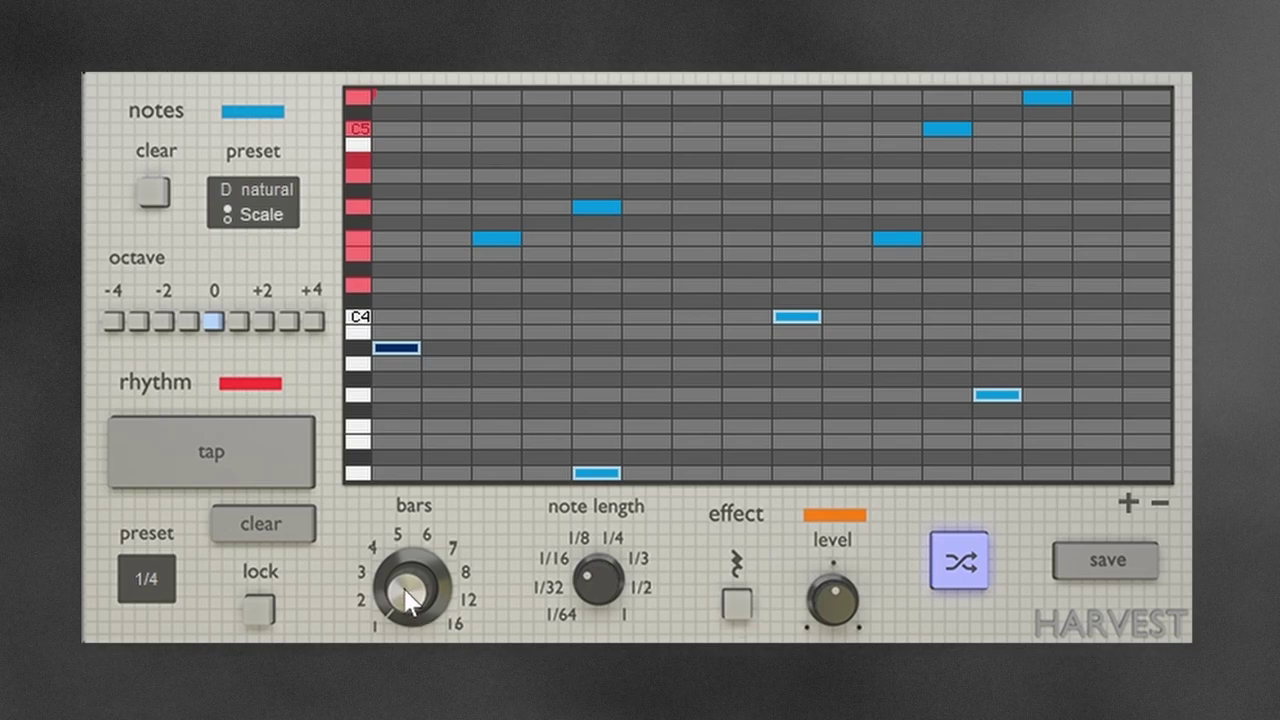
Extend the sequence to 2 bars and replace the rhythm with the 1/8 preset.
{"action": "left_click", "coordinate": [1161, 503]}
{"action": "scroll", "coordinate": [674, 391], "scroll_direction": "up", "scroll_amount": 4}
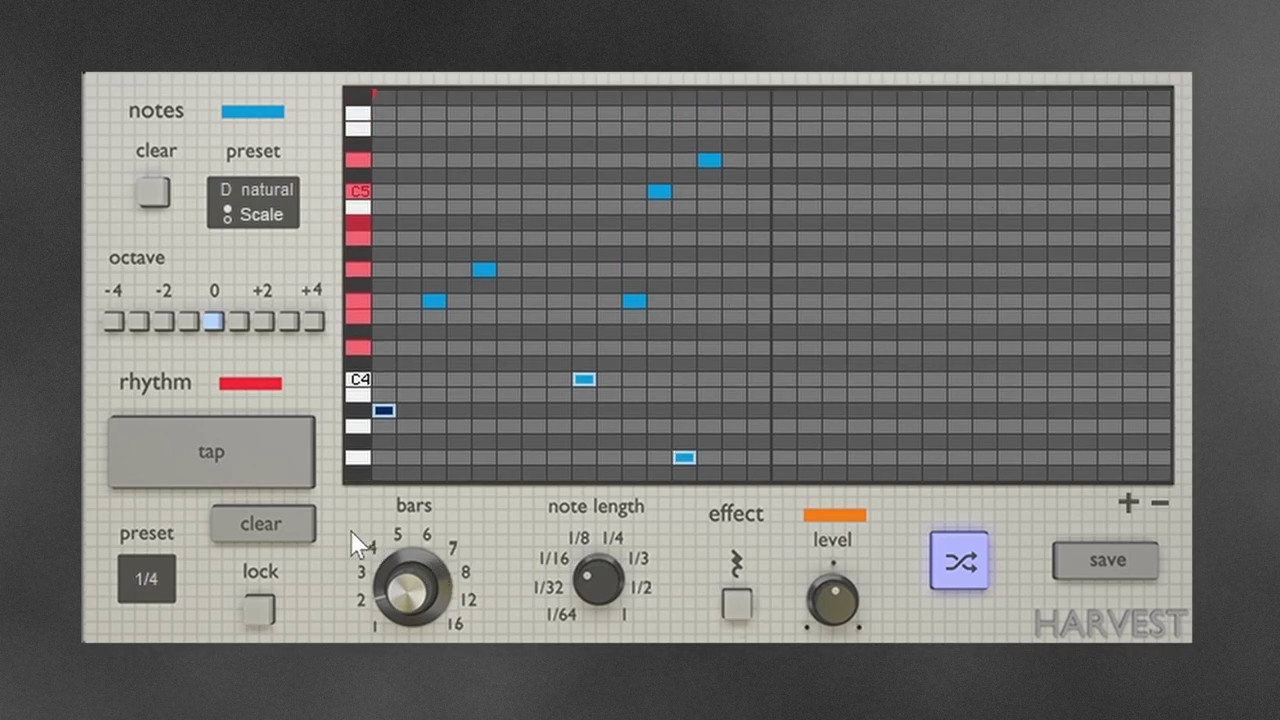
{"action": "left_click", "coordinate": [241, 530]}
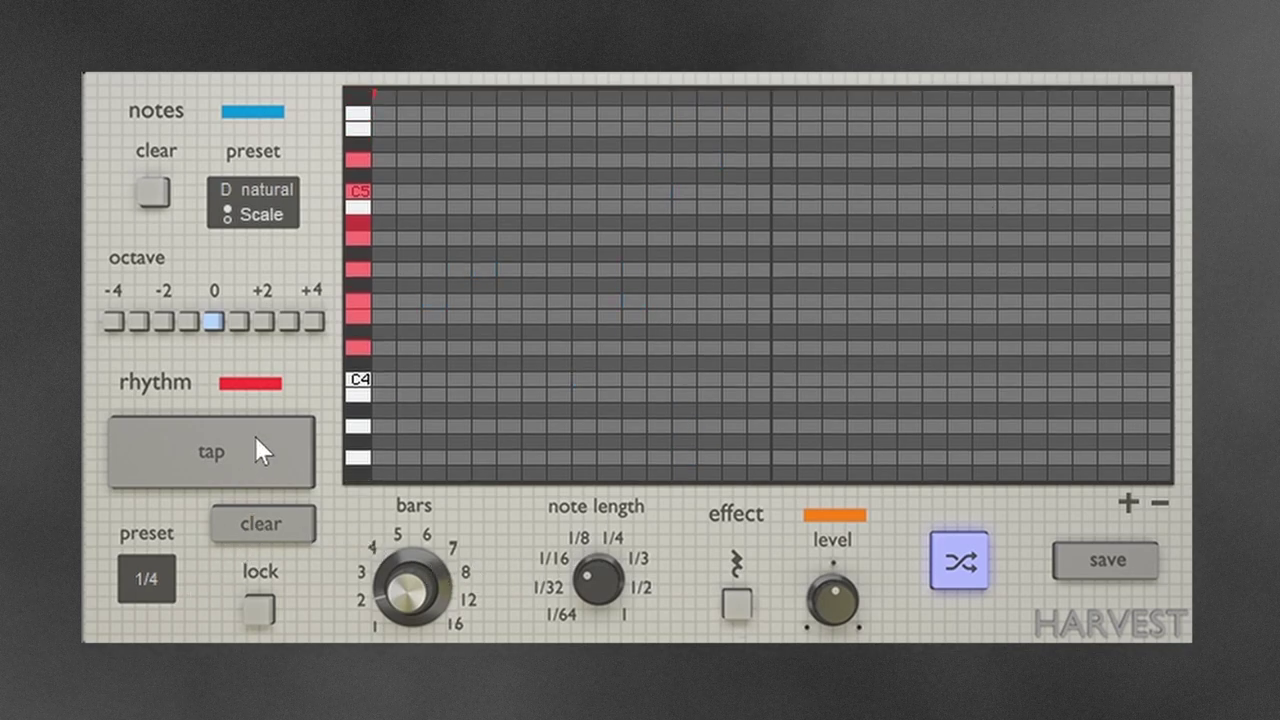
{"action": "left_click", "coordinate": [146, 580]}
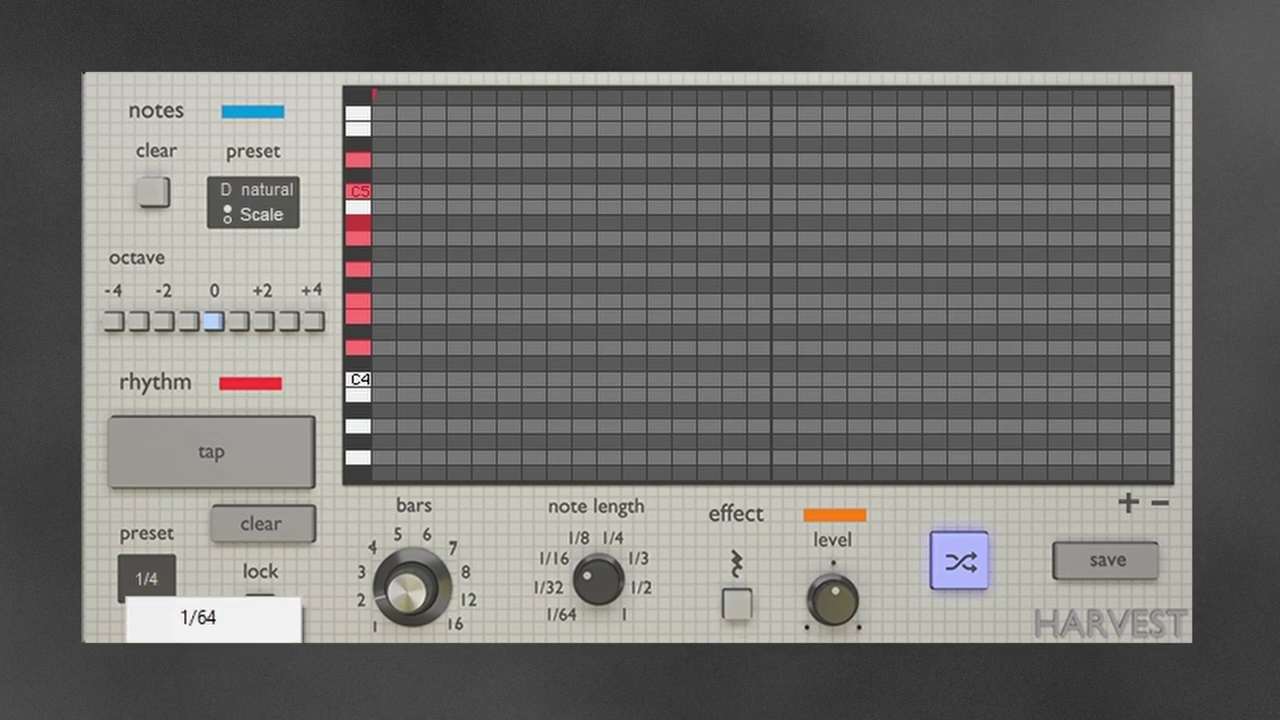
{"action": "left_click", "coordinate": [198, 617]}
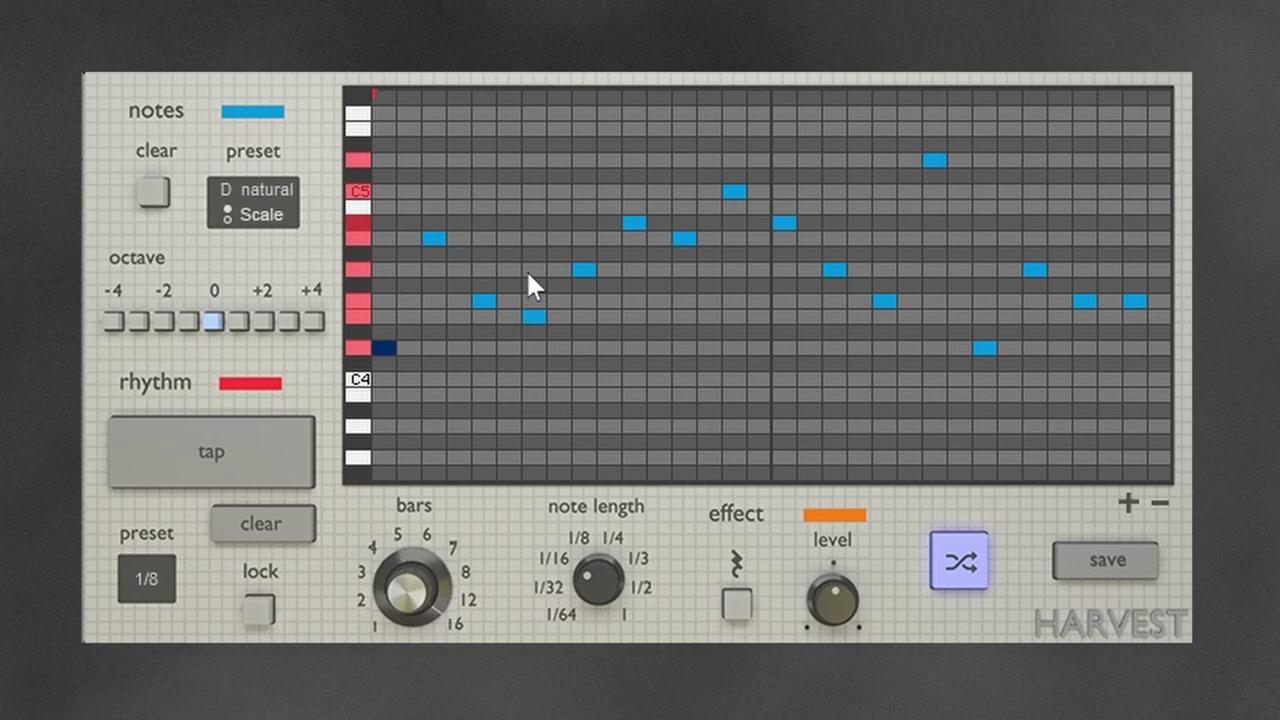
Extend the sequence to 16 bars and regenerate the pattern with the 1/8 rhythm preset.
{"action": "left_click", "coordinate": [1160, 503]}
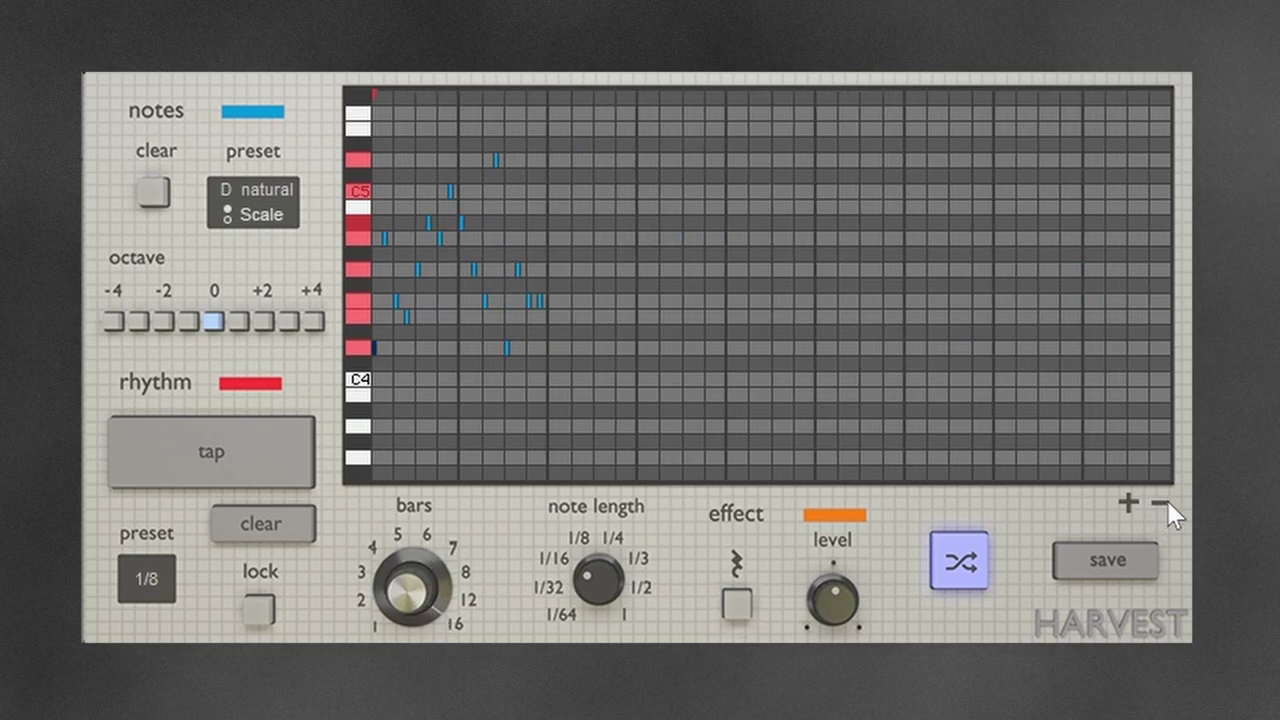
{"action": "left_click", "coordinate": [264, 530]}
{"action": "left_click", "coordinate": [147, 580]}
{"action": "left_click", "coordinate": [198, 617]}
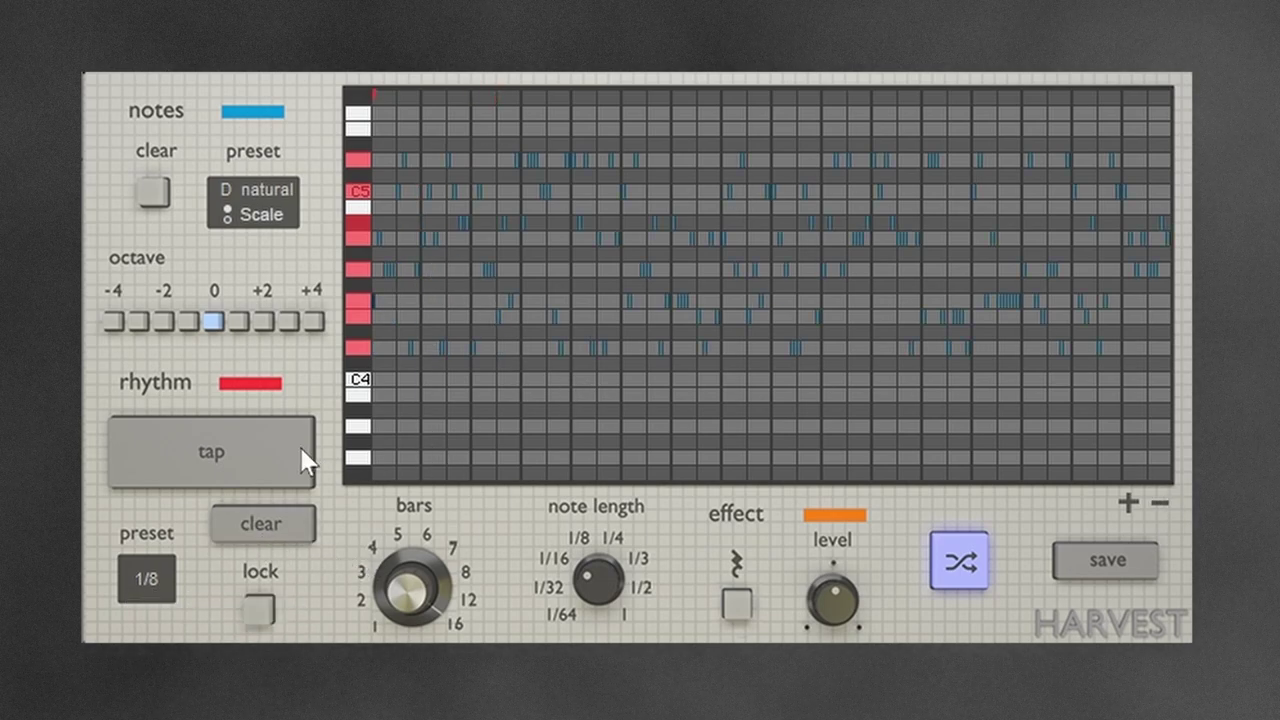
Clear the rhythm and set the sequence length back to 2 bars.
{"action": "left_click", "coordinate": [264, 522]}
{"action": "left_click", "coordinate": [1127, 503]}
{"action": "left_click", "coordinate": [1127, 503]}
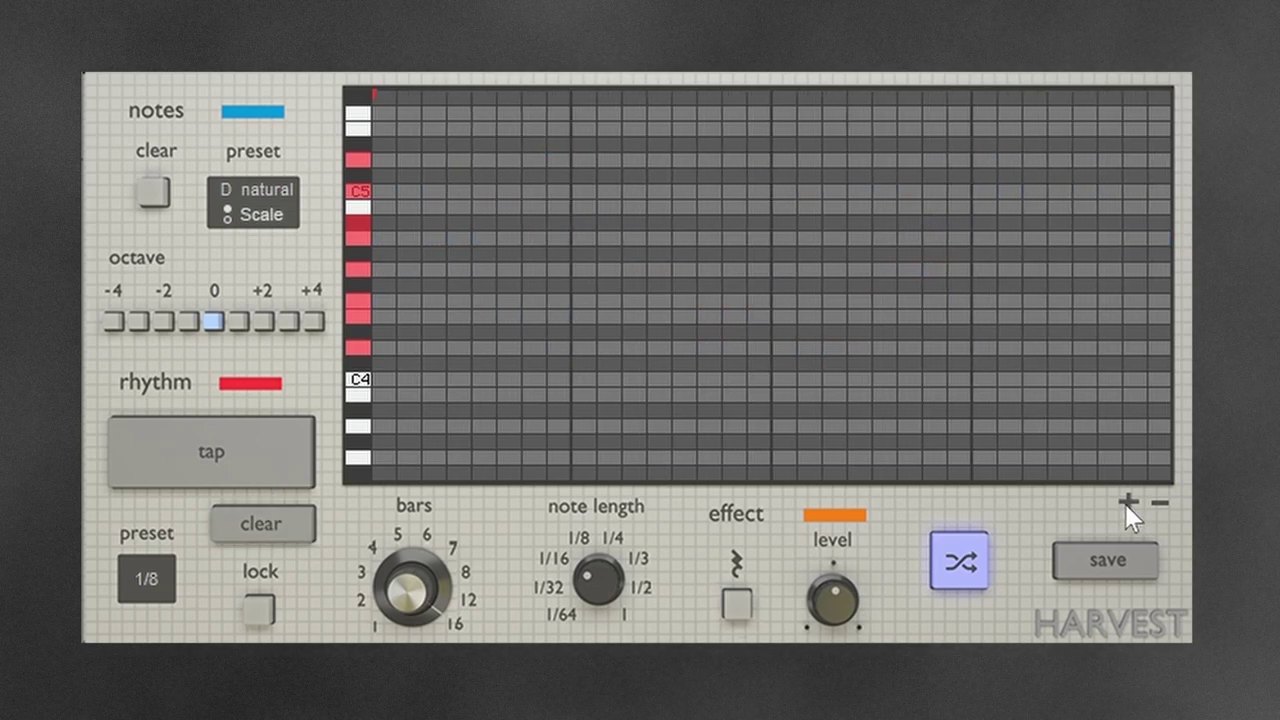
{"action": "left_click", "coordinate": [1159, 504]}
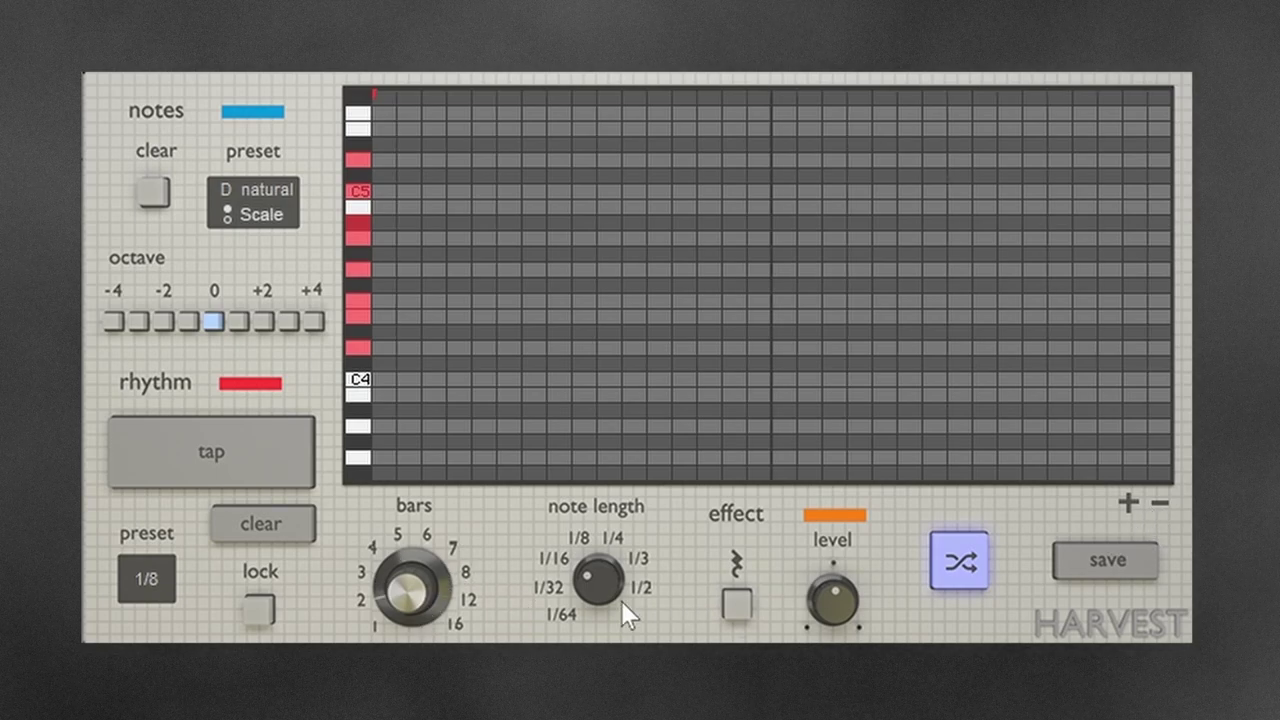
Try the note lengths 1 and 1/64, settle on 1/2, and layer the 1/2 rhythm preset twice.
{"action": "scroll", "coordinate": [588, 334], "scroll_direction": "up", "scroll_amount": 1}
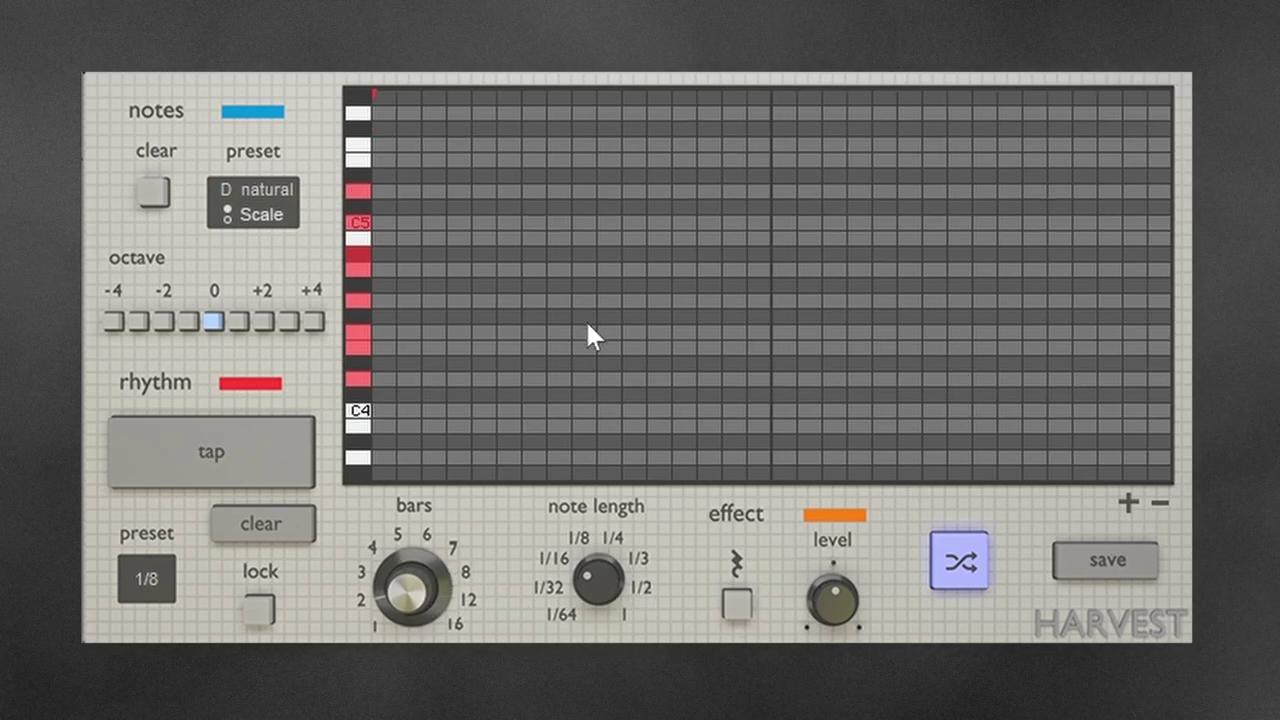
{"action": "left_click_drag", "start_coordinate": [598, 574], "coordinate": [615, 396]}
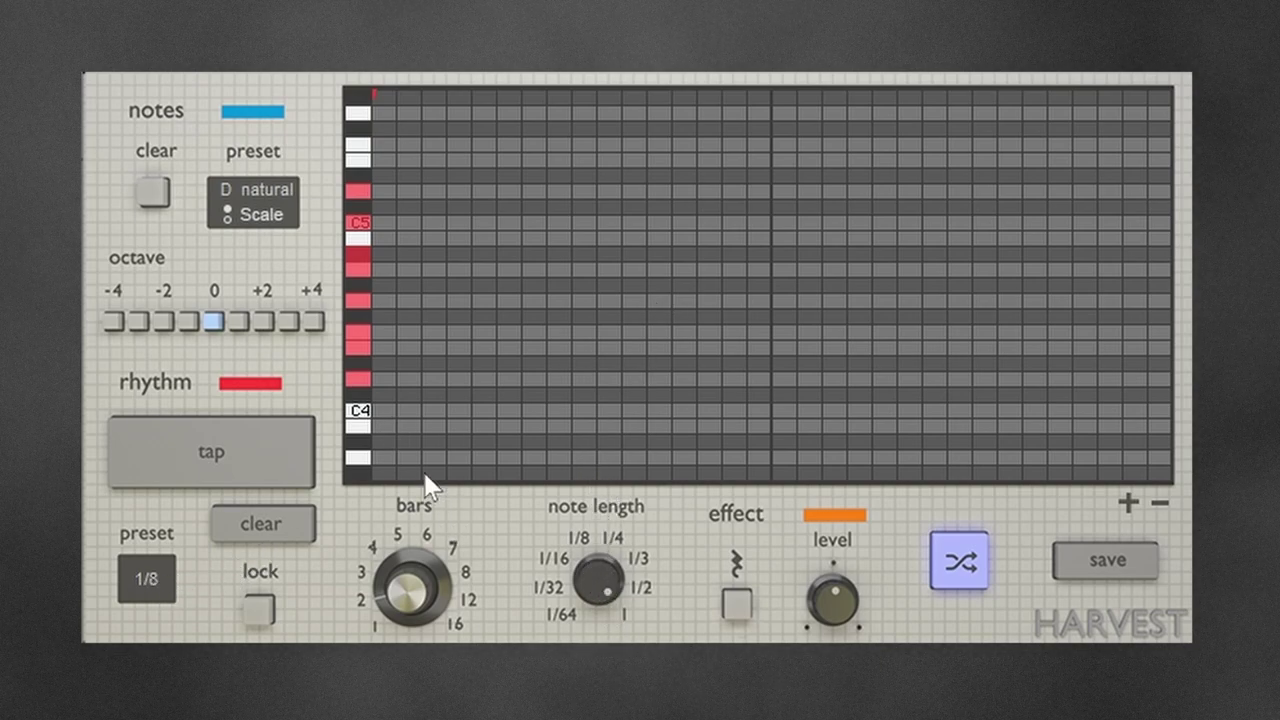
{"action": "left_click_drag", "start_coordinate": [598, 580], "coordinate": [598, 610]}
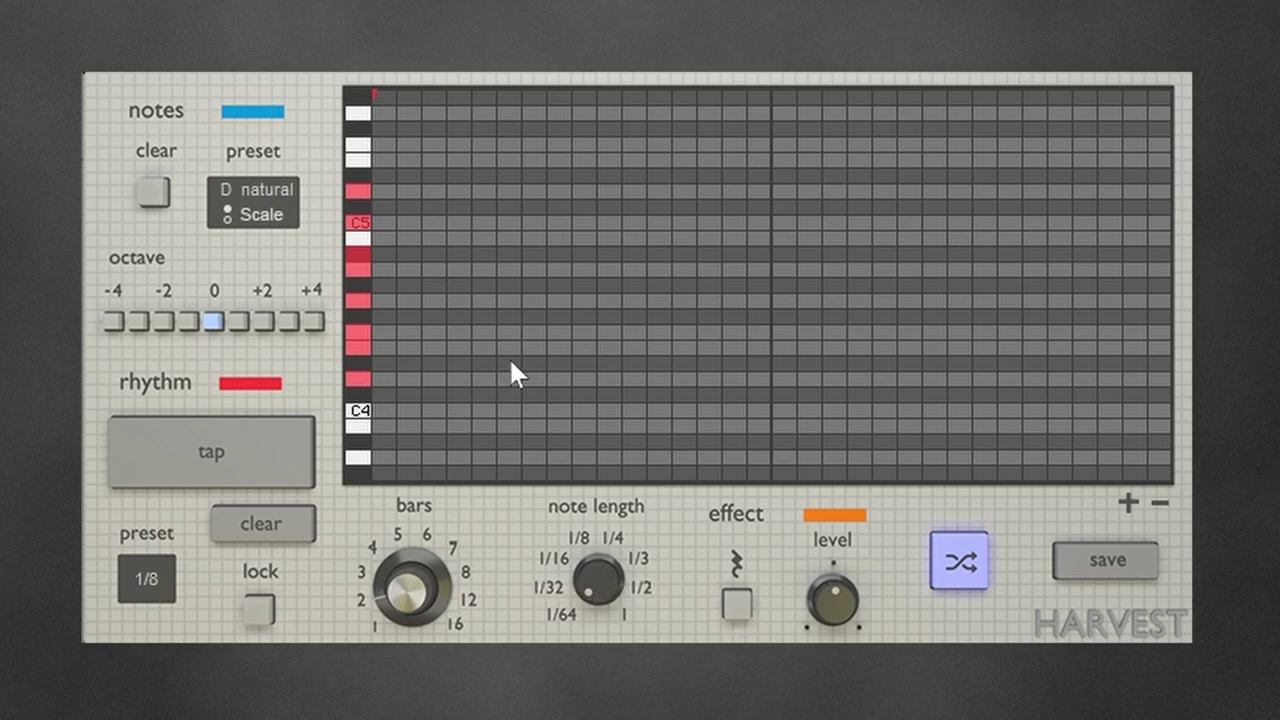
{"action": "left_click", "coordinate": [580, 542]}
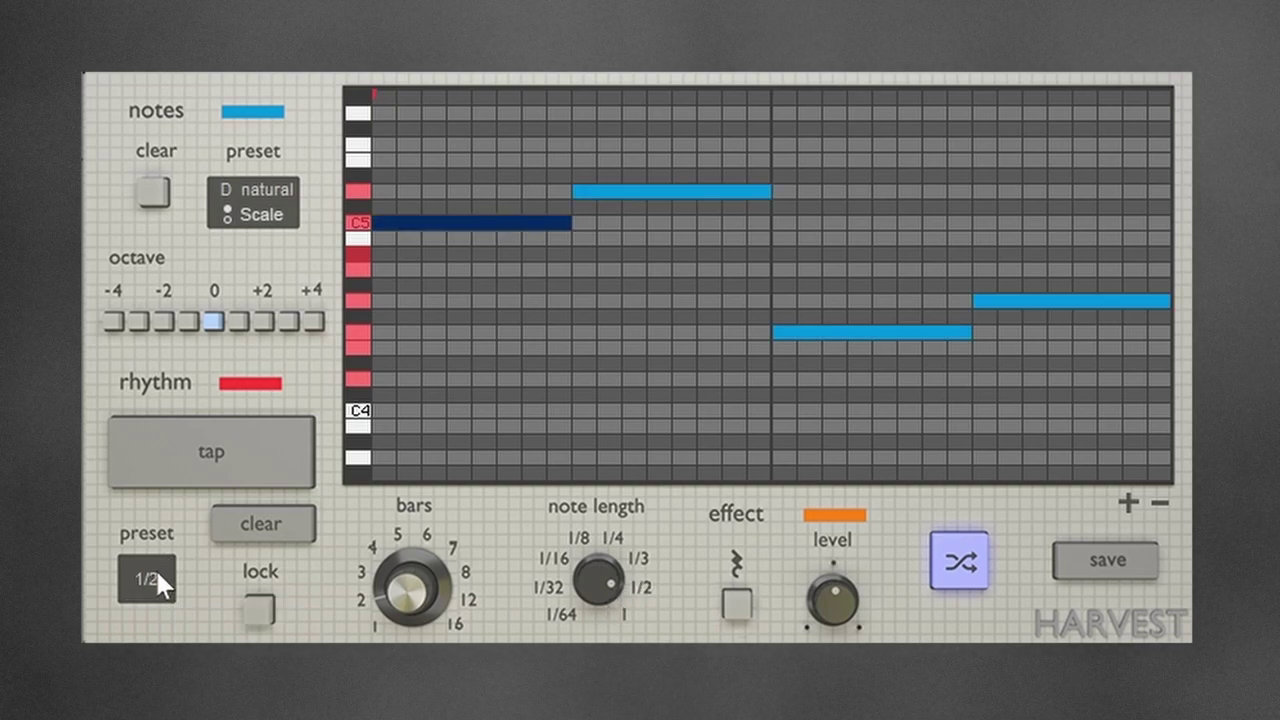
{"action": "left_click", "coordinate": [157, 583]}
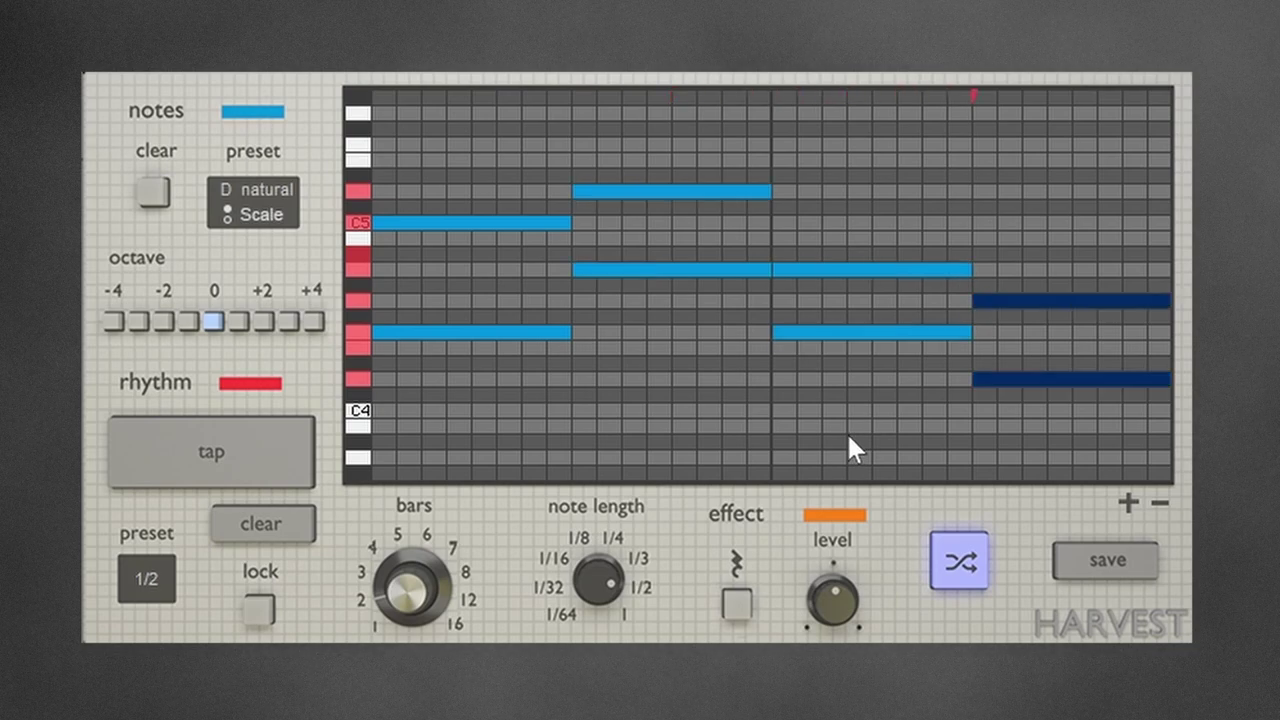
Switch to octave -1 only and reshuffle the two-layer 1/2-note pattern.
{"action": "left_click", "coordinate": [200, 322]}
{"action": "left_click", "coordinate": [945, 562]}
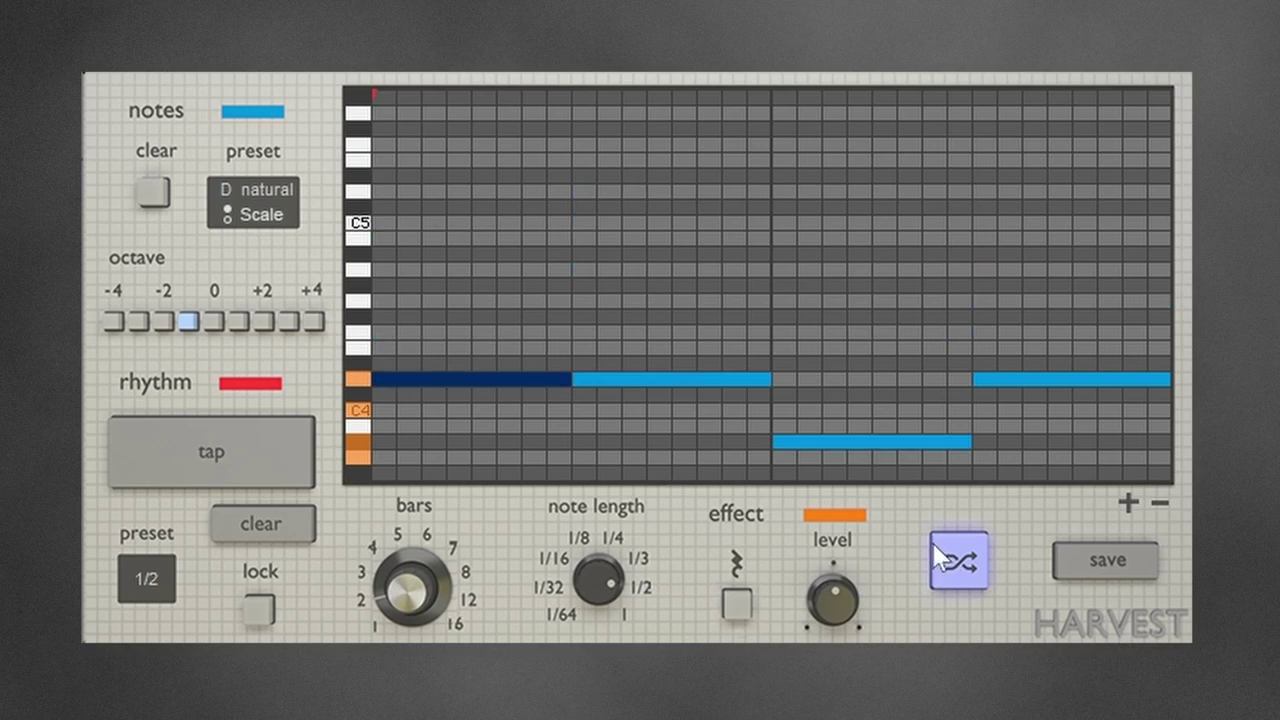
{"action": "scroll", "coordinate": [742, 310], "scroll_direction": "down", "scroll_amount": 5}
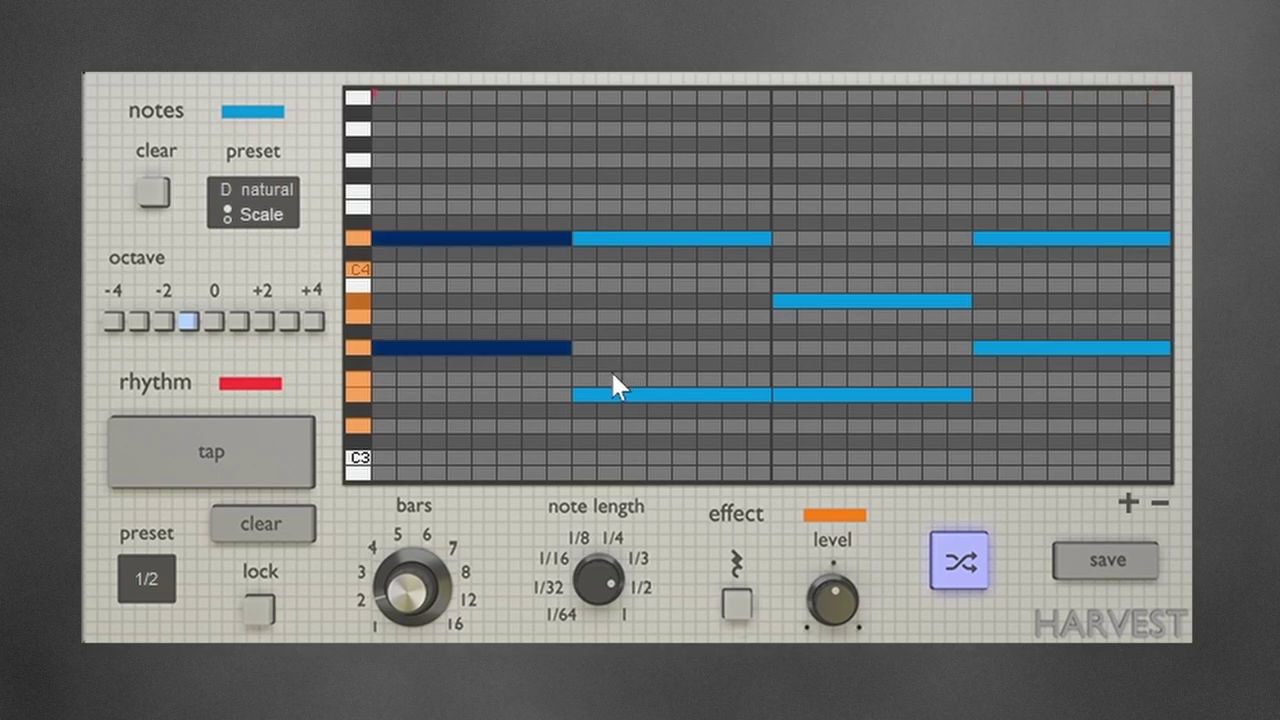
Reshuffle the two-layer pattern across octaves -1 and 0 together and lock its notes.
{"action": "left_click", "coordinate": [204, 323]}
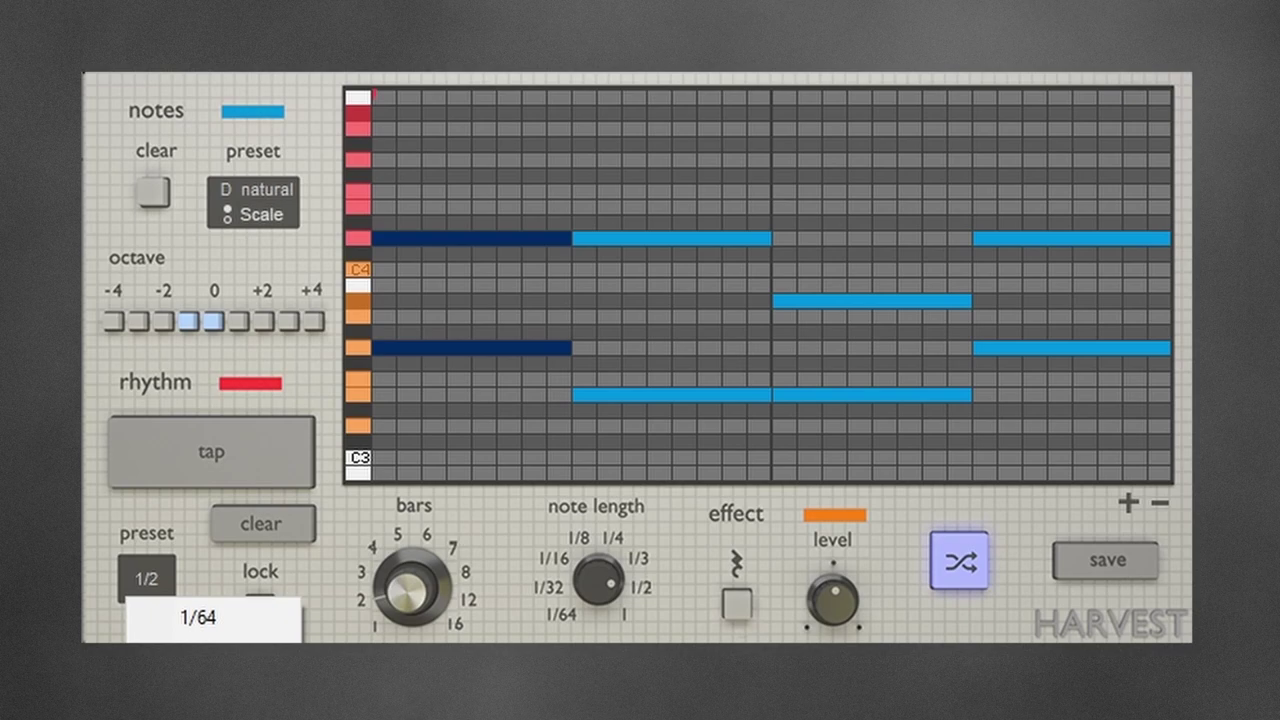
{"action": "scroll", "coordinate": [620, 400], "scroll_direction": "up", "scroll_amount": 4}
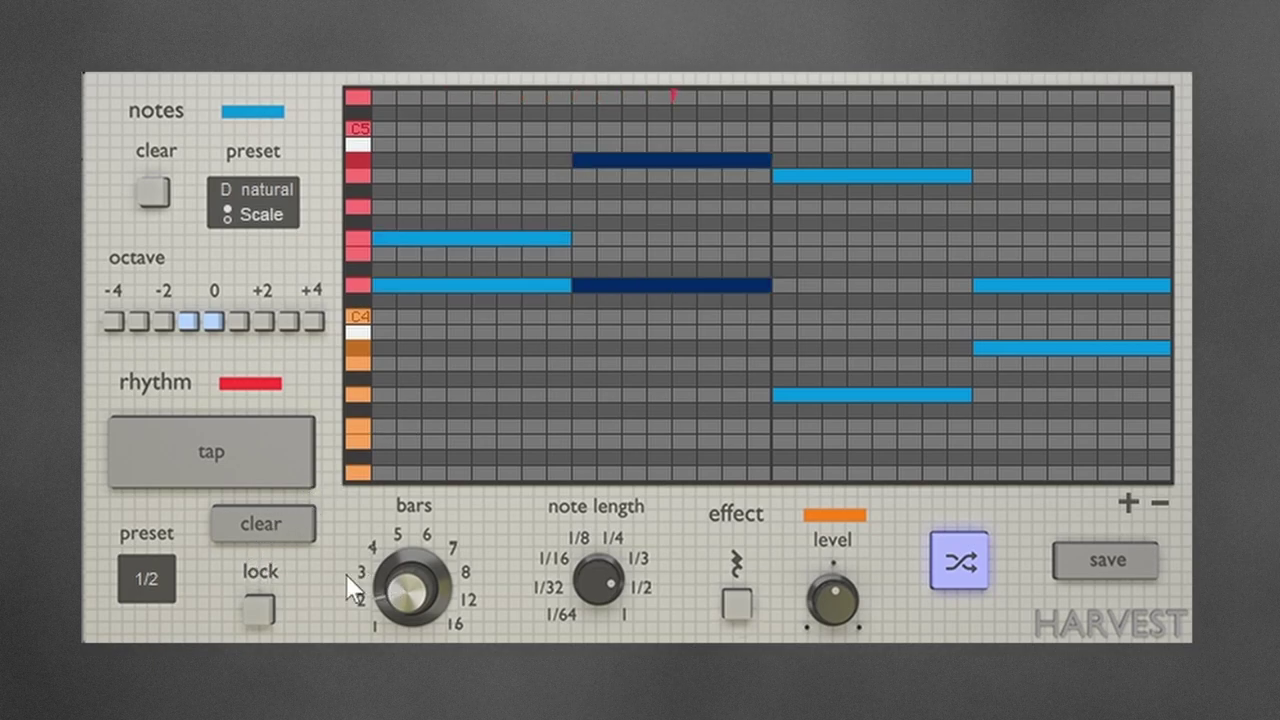
{"action": "left_click", "coordinate": [263, 606]}
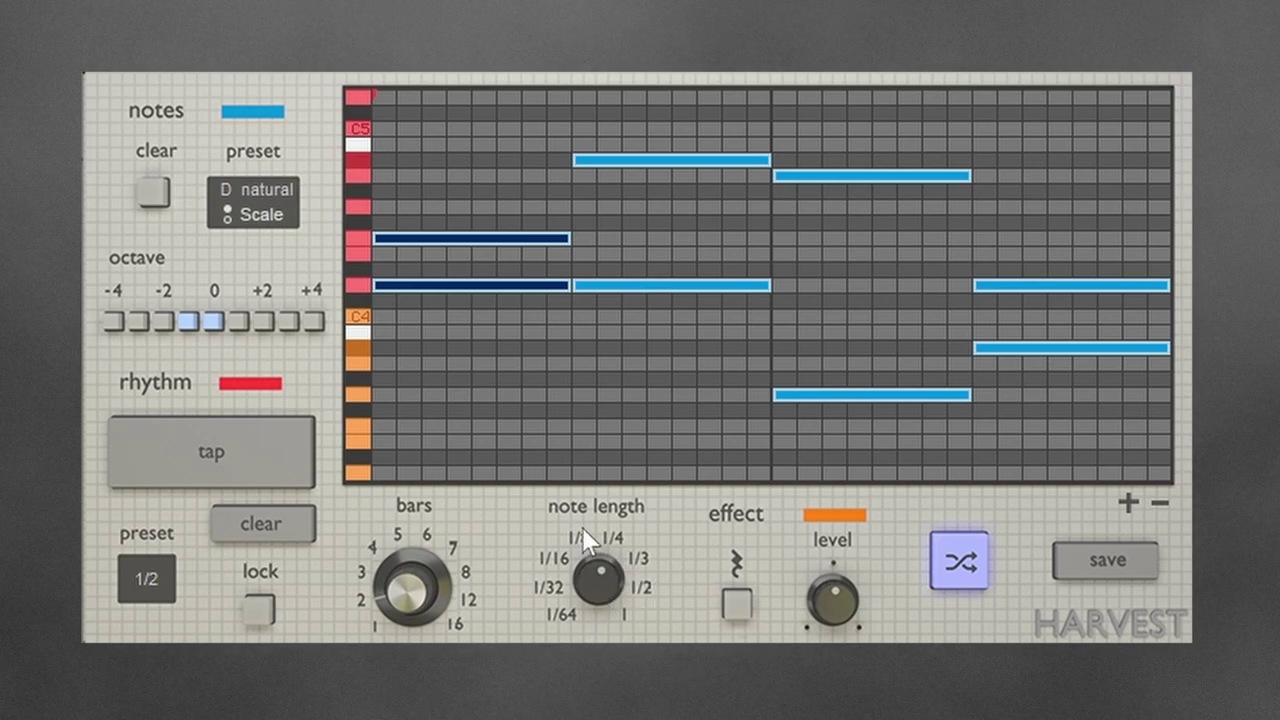
Tap in 1/4-length notes over the locked pattern and reshuffle them in octave +1 only.
{"action": "scroll", "coordinate": [634, 337], "scroll_direction": "up", "scroll_amount": 4}
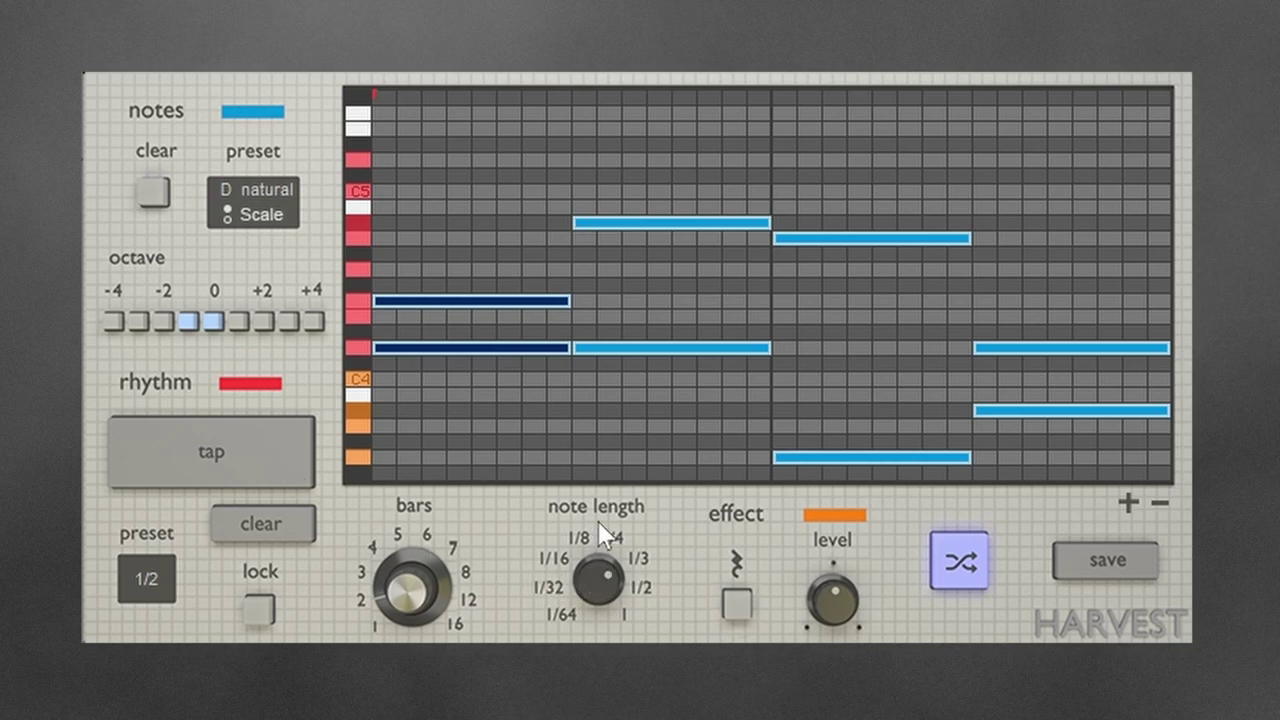
{"action": "left_click", "coordinate": [232, 449]}
{"action": "left_click", "coordinate": [233, 453]}
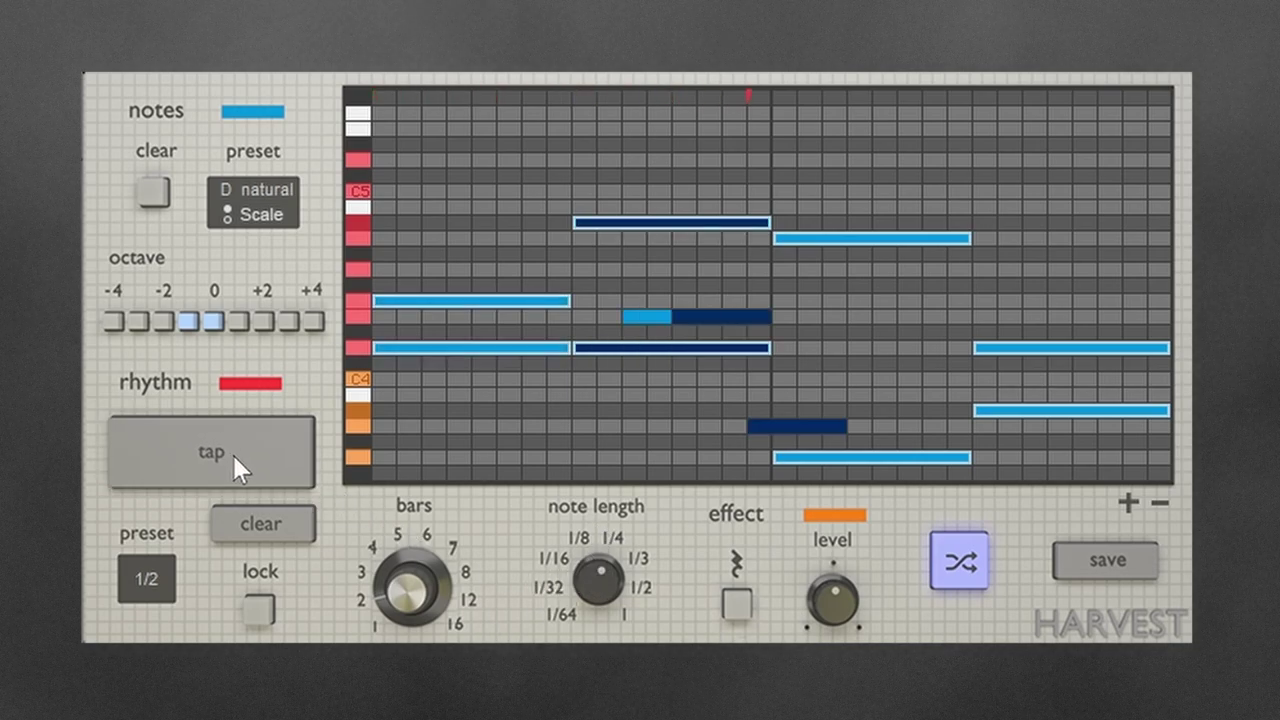
{"action": "left_click", "coordinate": [235, 458]}
{"action": "left_click", "coordinate": [235, 458]}
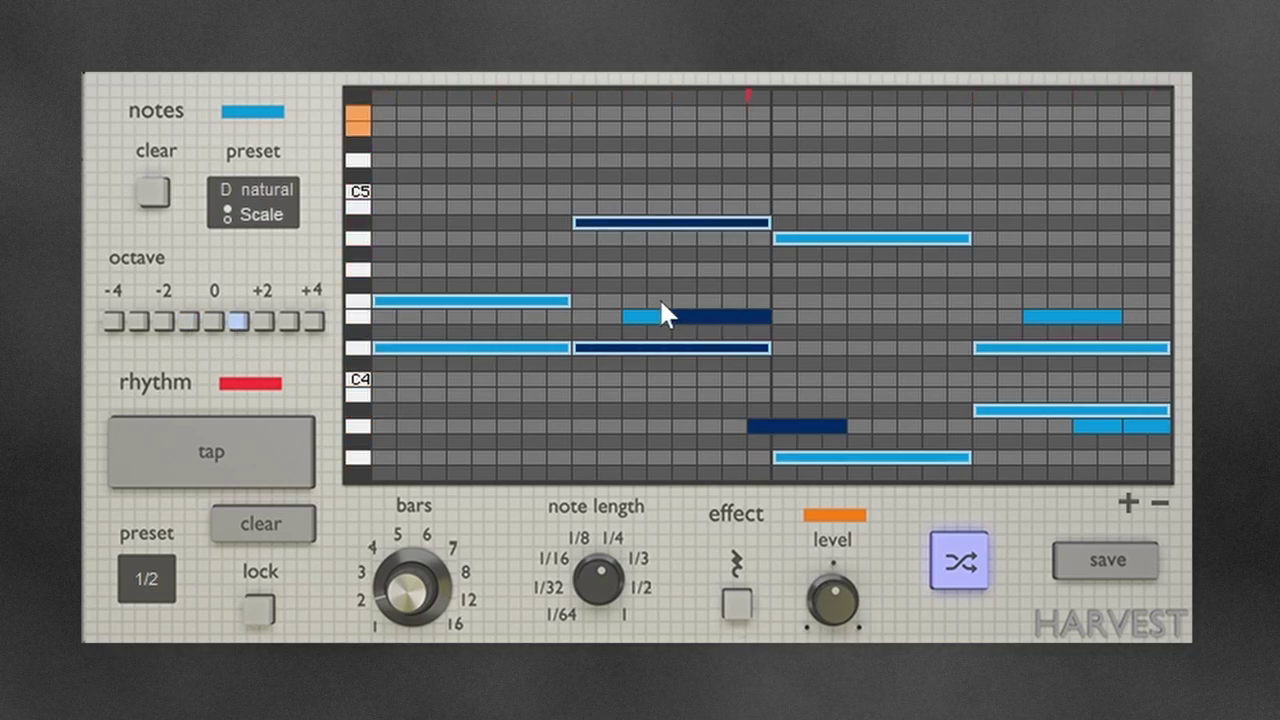
{"action": "left_click", "coordinate": [956, 565]}
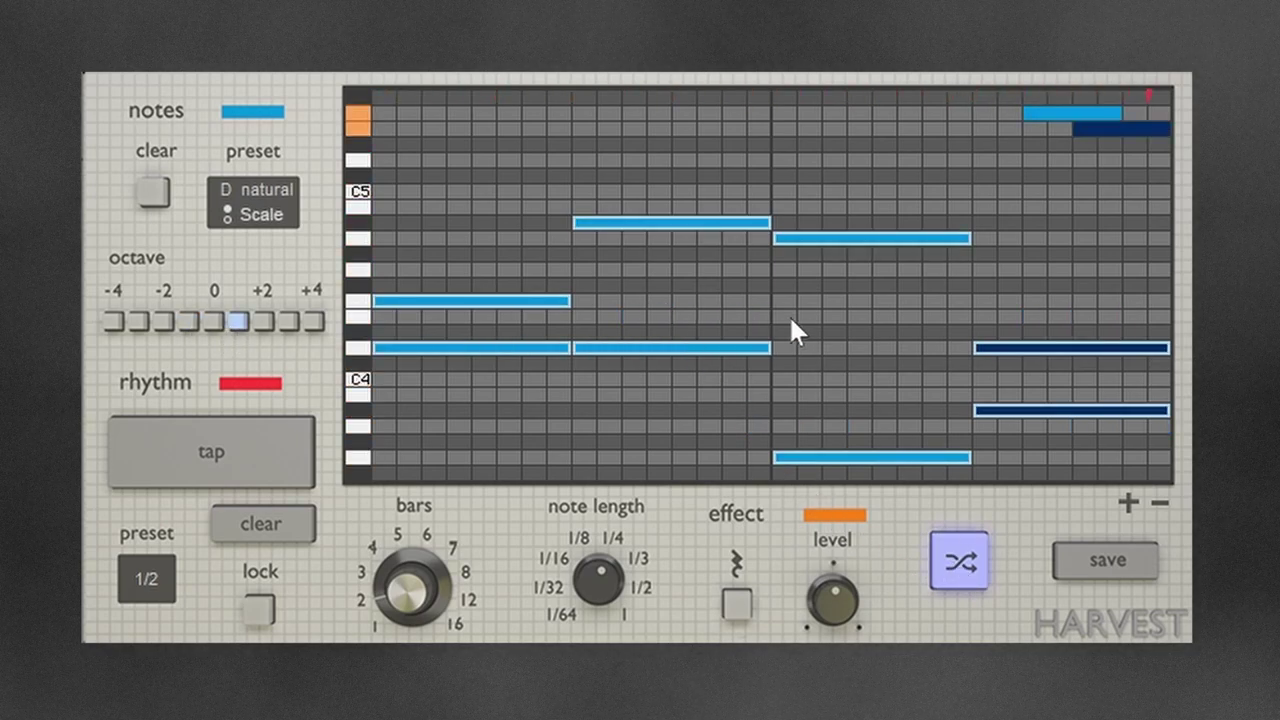
Reshuffle the unlocked 1/4-length notes in octave +1 once more over the locked layer.
{"action": "scroll", "coordinate": [751, 334], "scroll_direction": "up", "scroll_amount": 4}
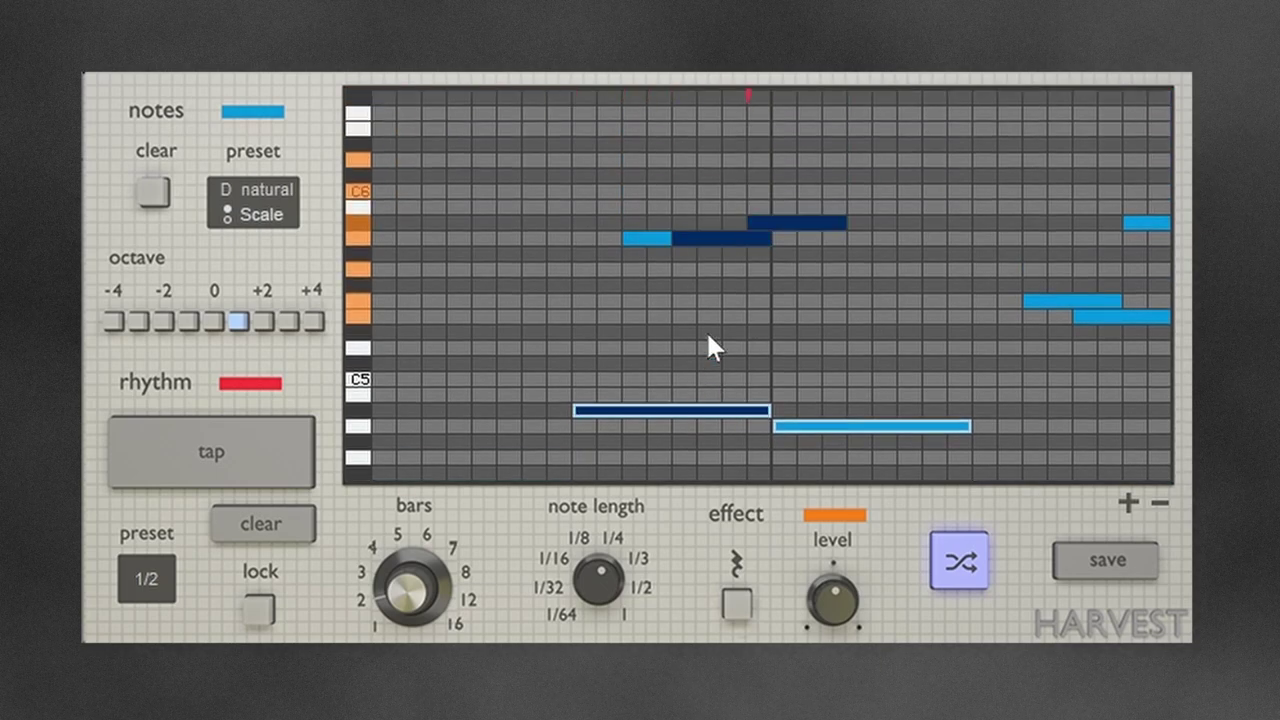
{"action": "left_click", "coordinate": [970, 573]}
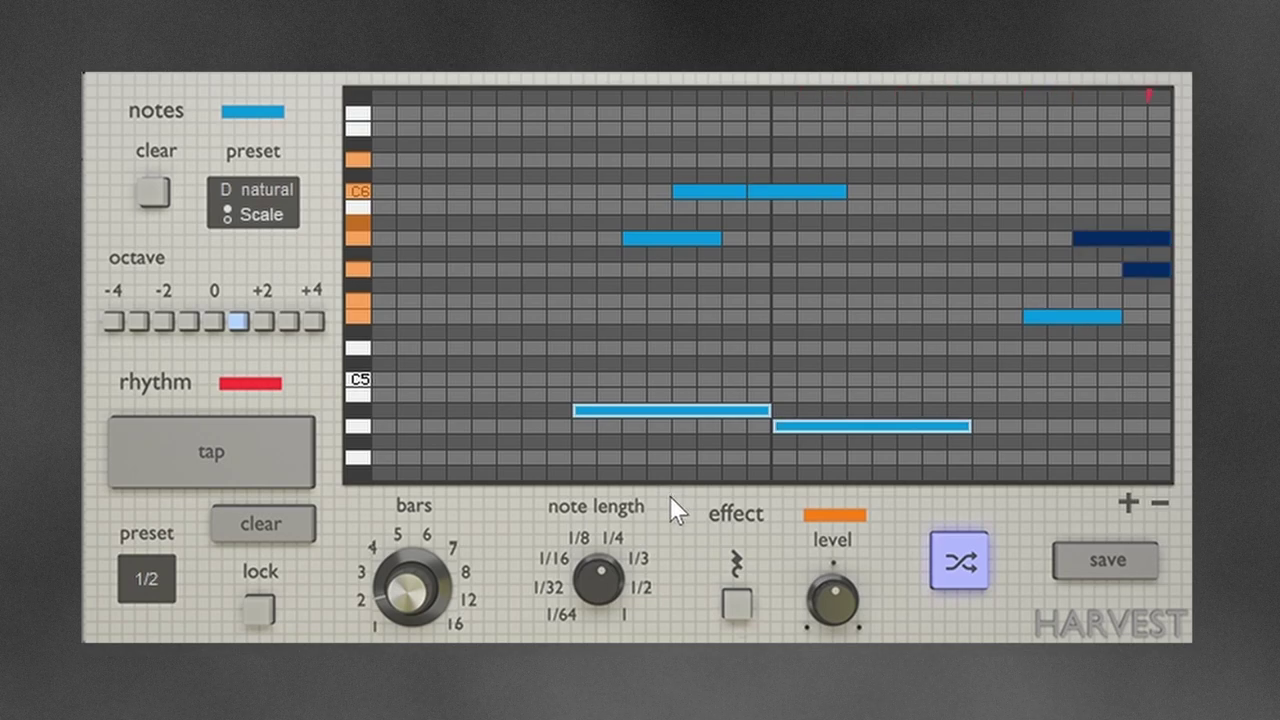
{"action": "scroll", "coordinate": [574, 430], "scroll_direction": "down", "scroll_amount": 2}
Clear the whole rhythm pattern and switch the notes to octave 0 only.
{"action": "left_click", "coordinate": [256, 532]}
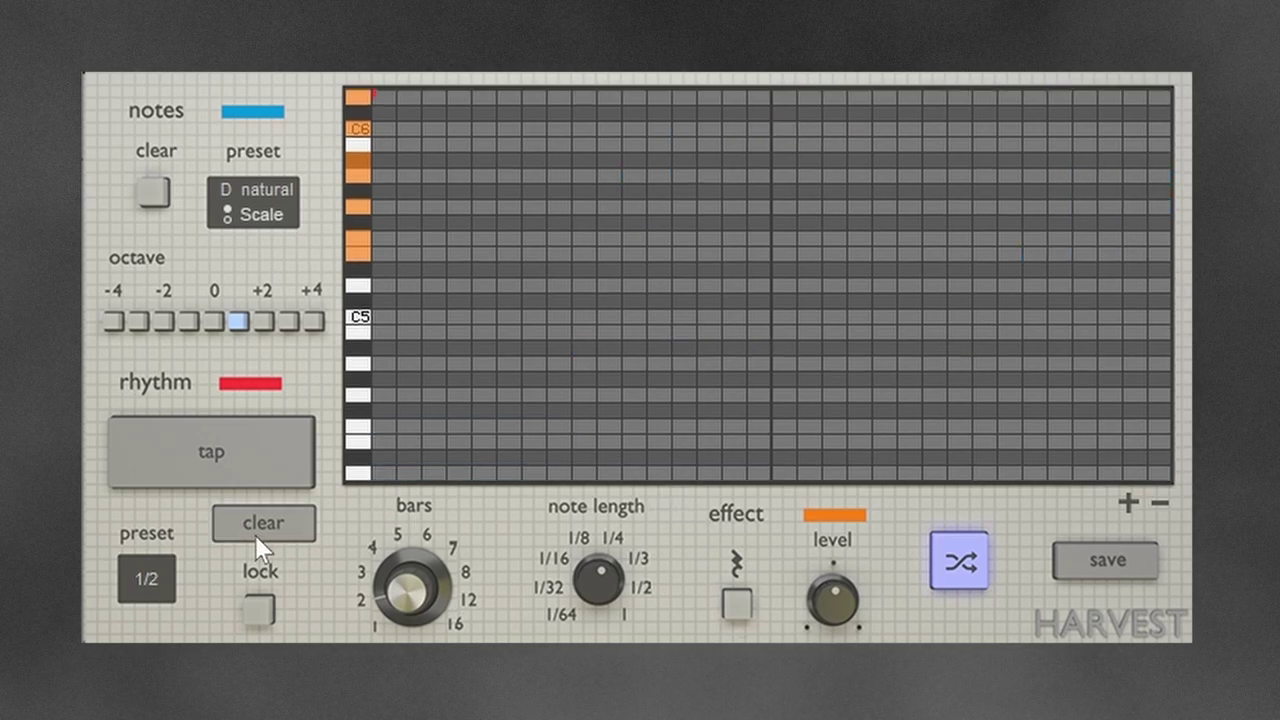
{"action": "left_click", "coordinate": [212, 321]}
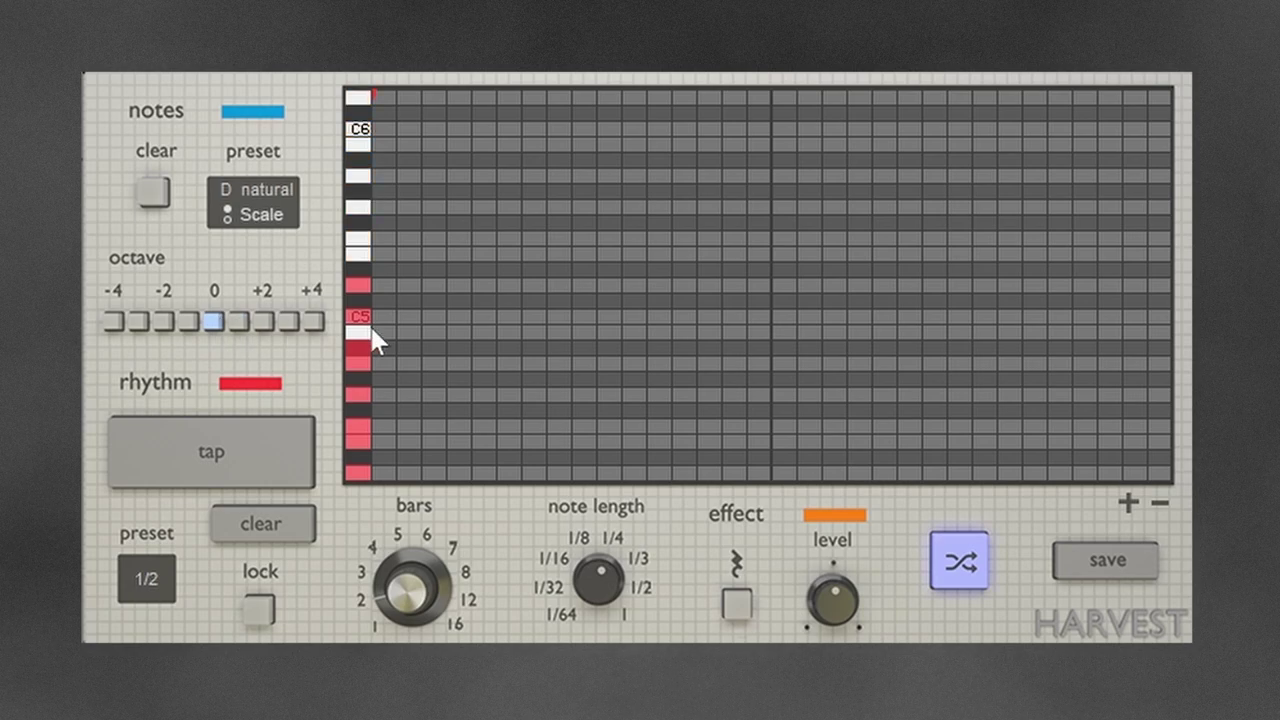
{"action": "scroll", "coordinate": [371, 337], "scroll_direction": "up", "scroll_amount": 3}
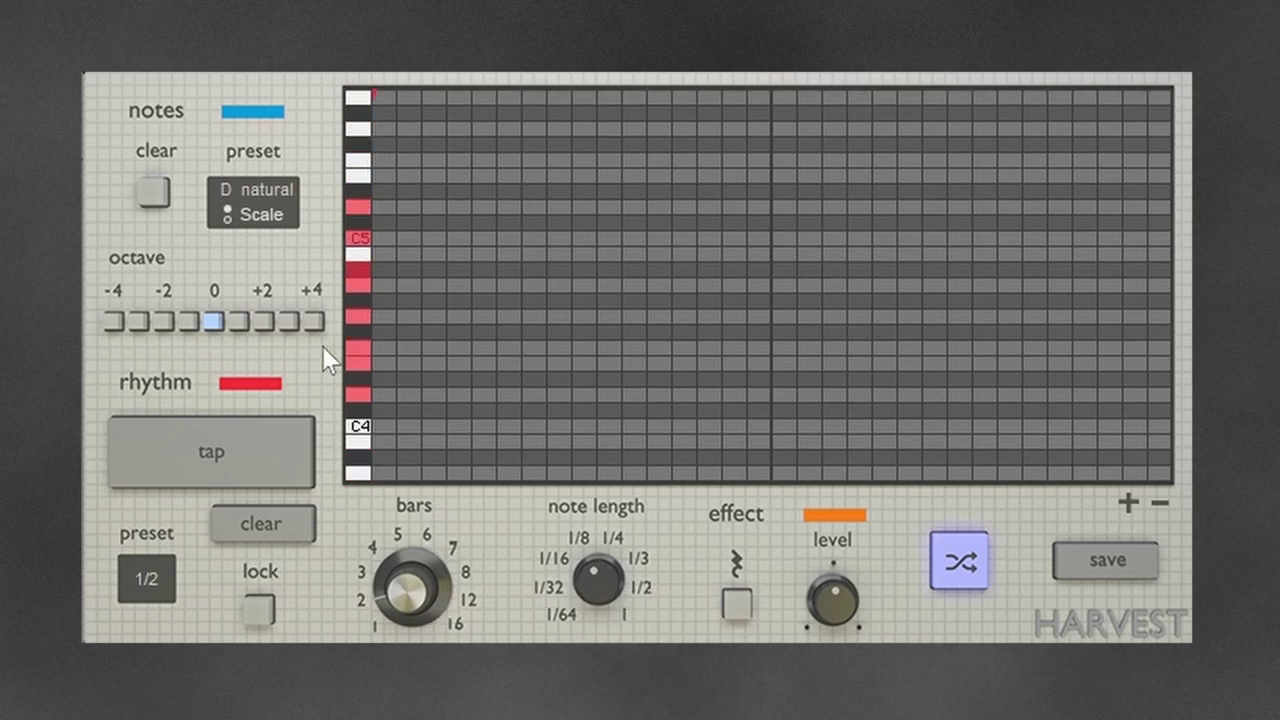
Fill the empty two-bar pattern with the 1/8 rhythm preset in octave 0.
{"action": "left_click", "coordinate": [726, 563]}
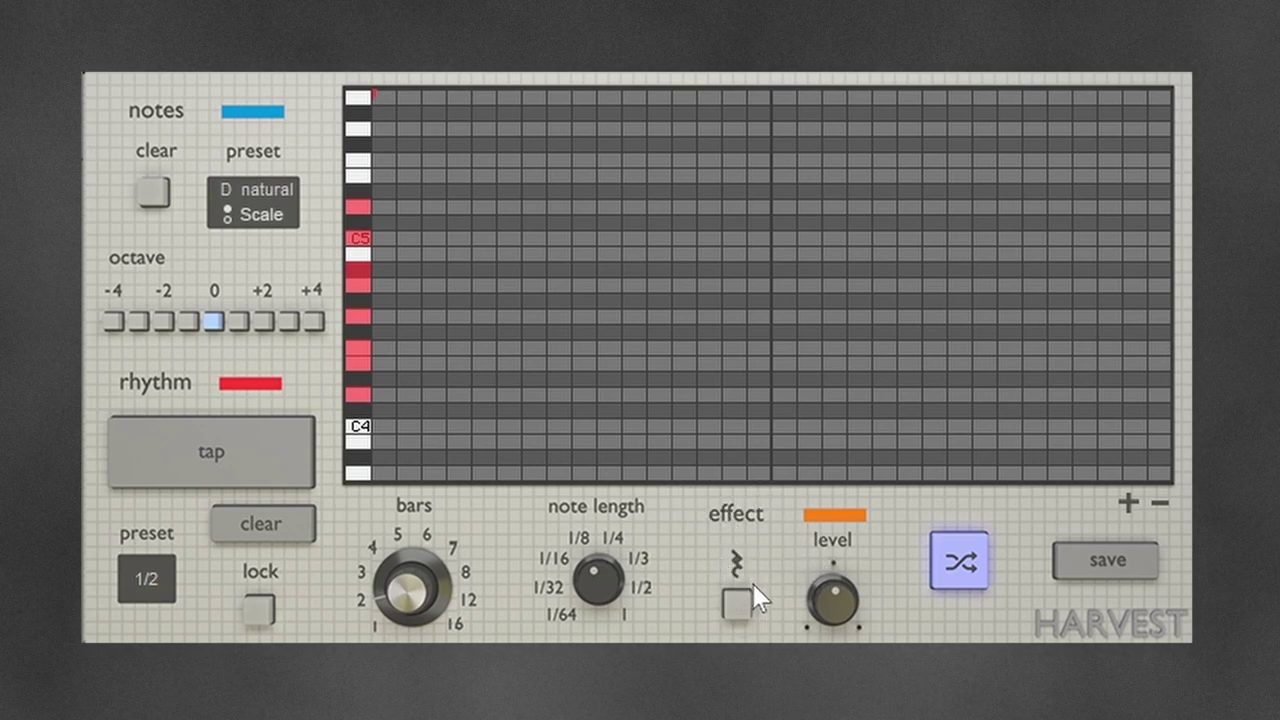
{"action": "left_click", "coordinate": [152, 566]}
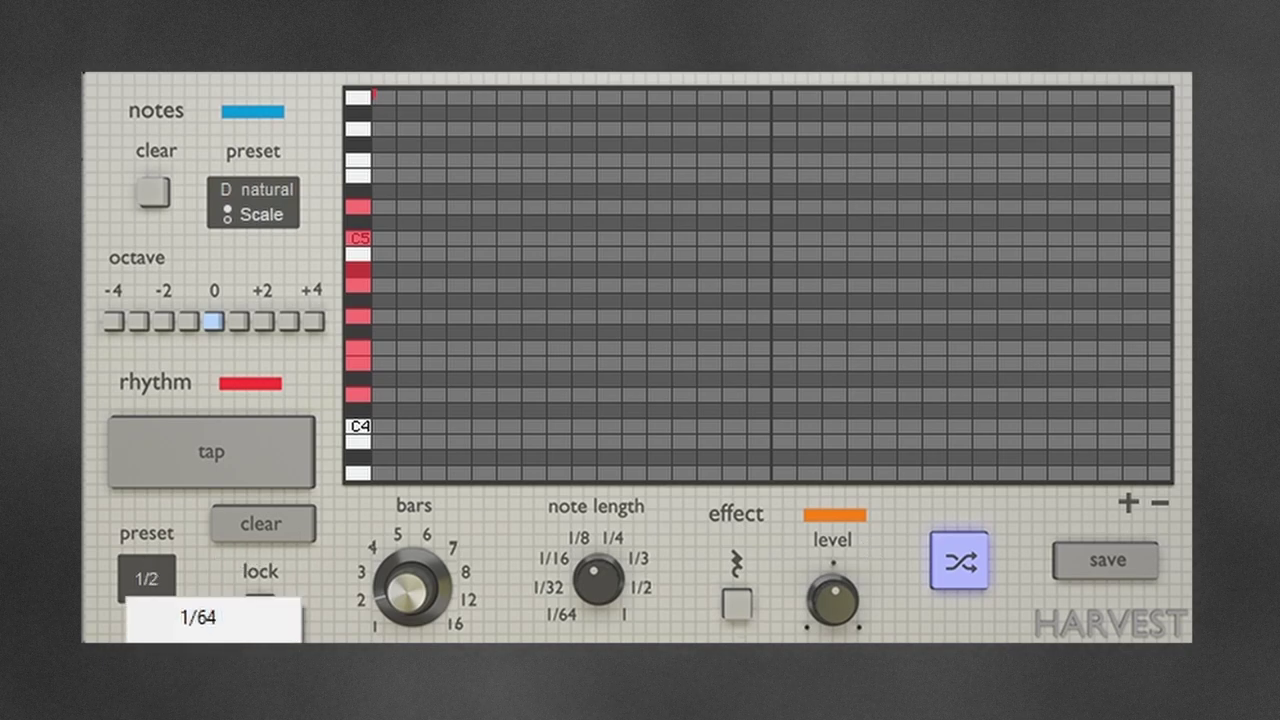
{"action": "left_click", "coordinate": [198, 617]}
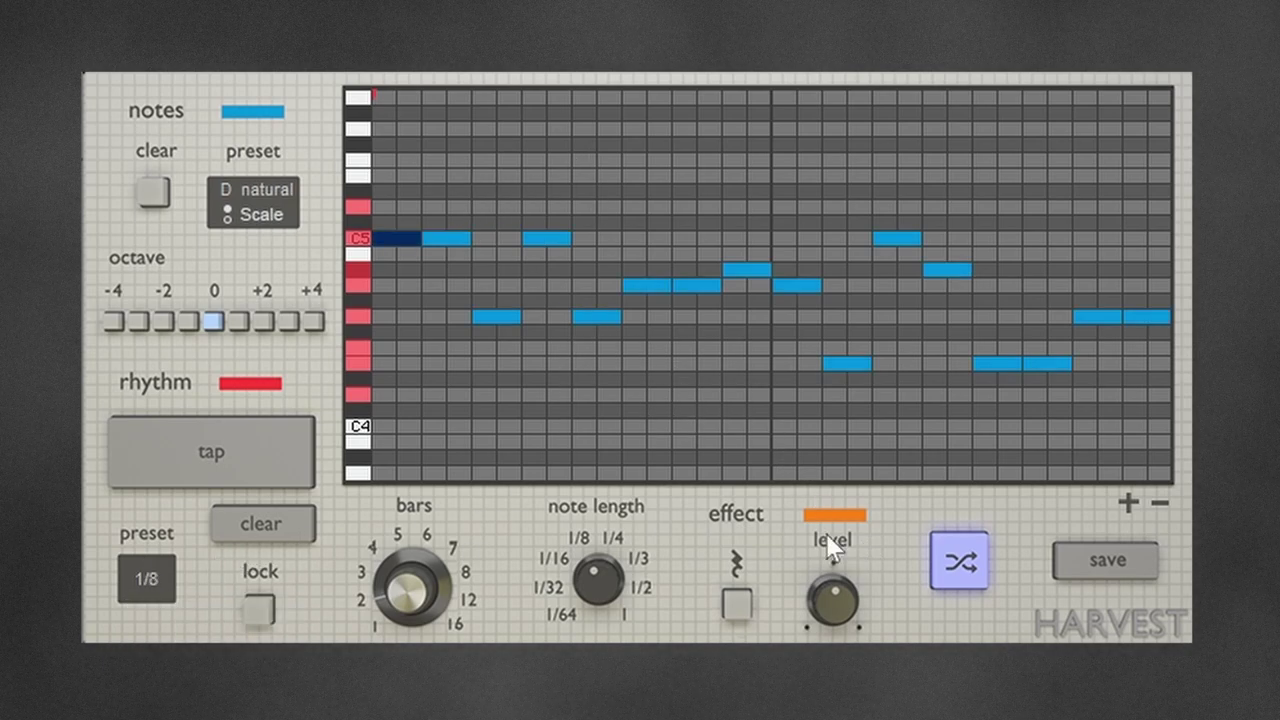
Turn on the rest effect and reshuffle the 1/8 pattern so some notes are dropped.
{"action": "left_click", "coordinate": [737, 604]}
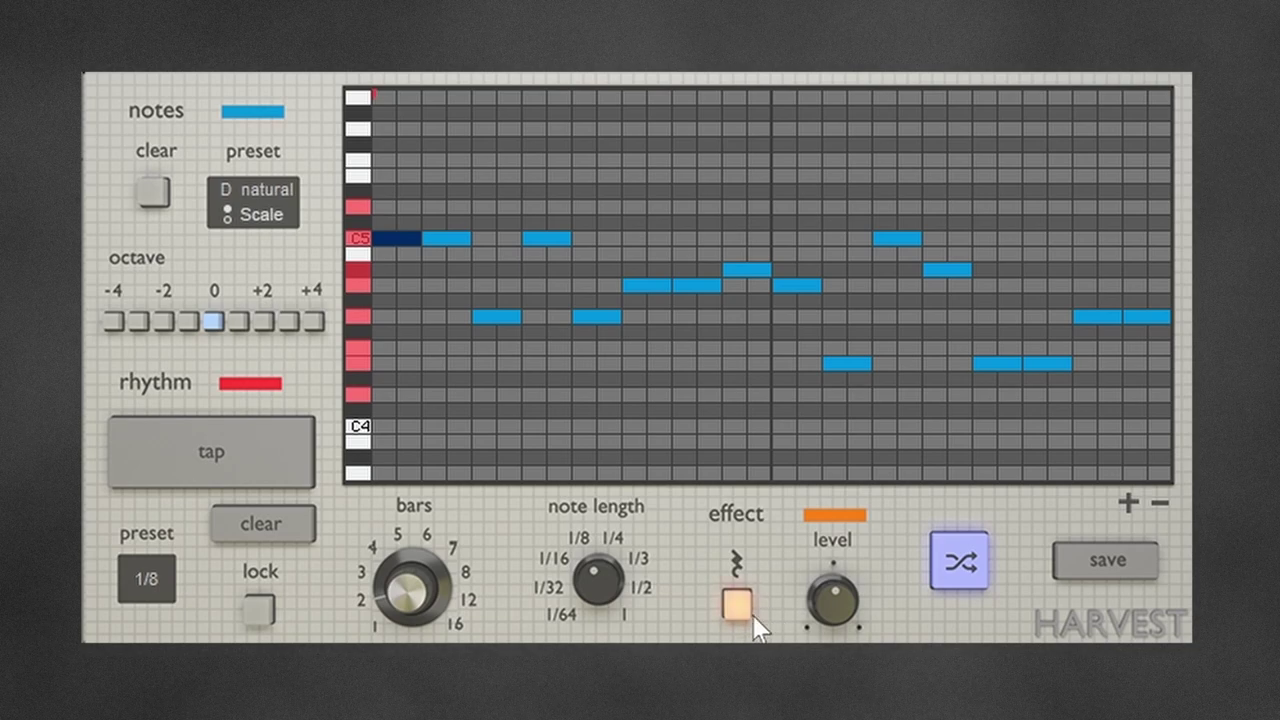
{"action": "left_click", "coordinate": [958, 566]}
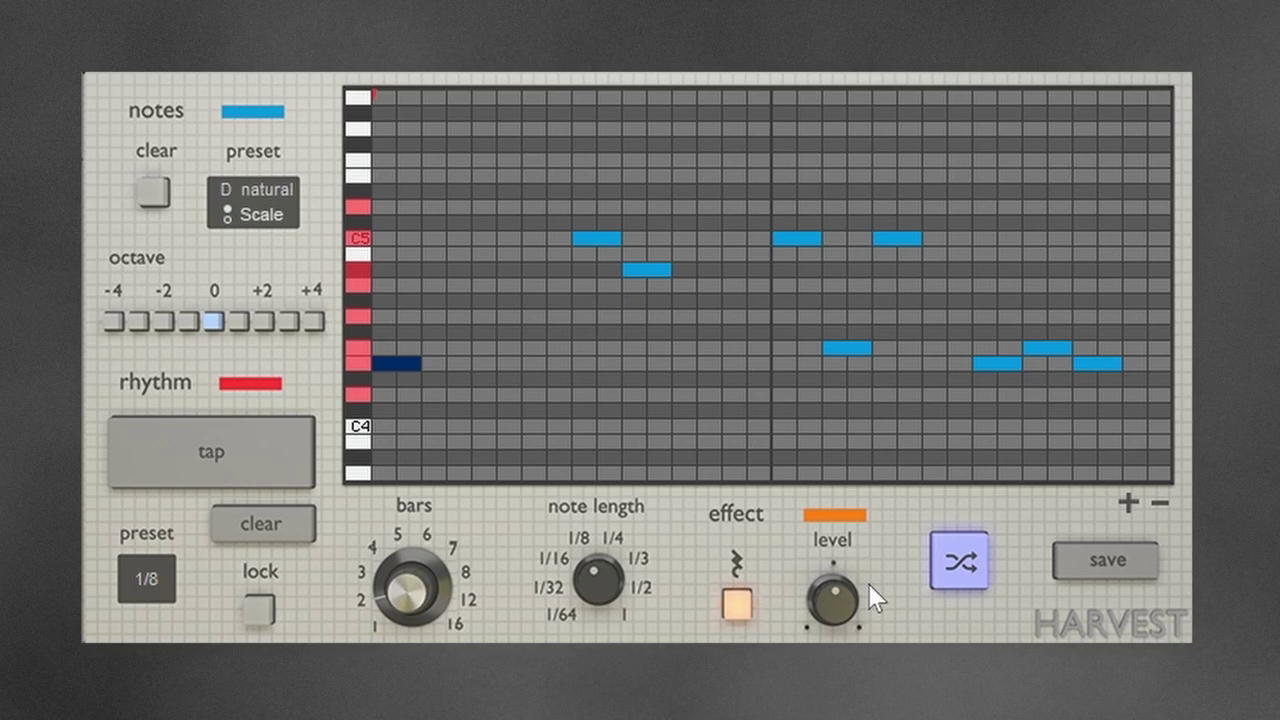
{"action": "left_click", "coordinate": [964, 585]}
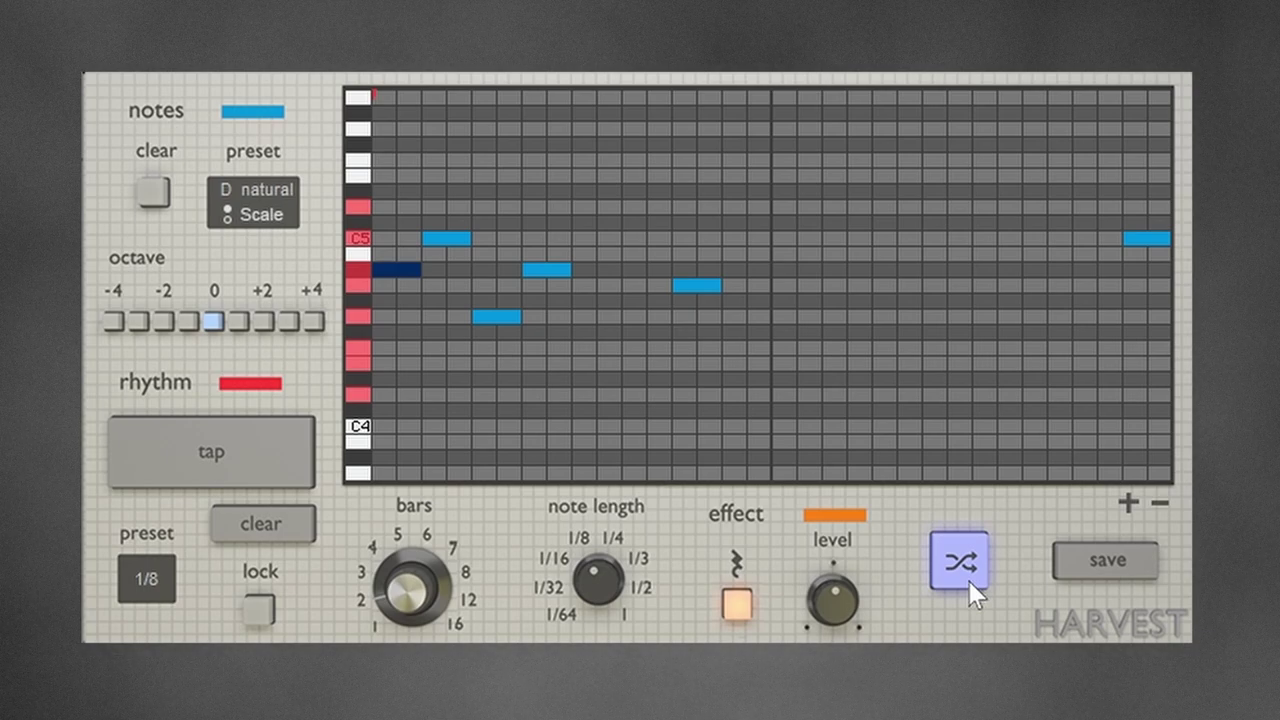
Reshuffle the pattern several more times, raising the rest effect's level to thin out the notes.
{"action": "left_click", "coordinate": [968, 580]}
{"action": "left_click", "coordinate": [968, 580]}
{"action": "left_click", "coordinate": [970, 579]}
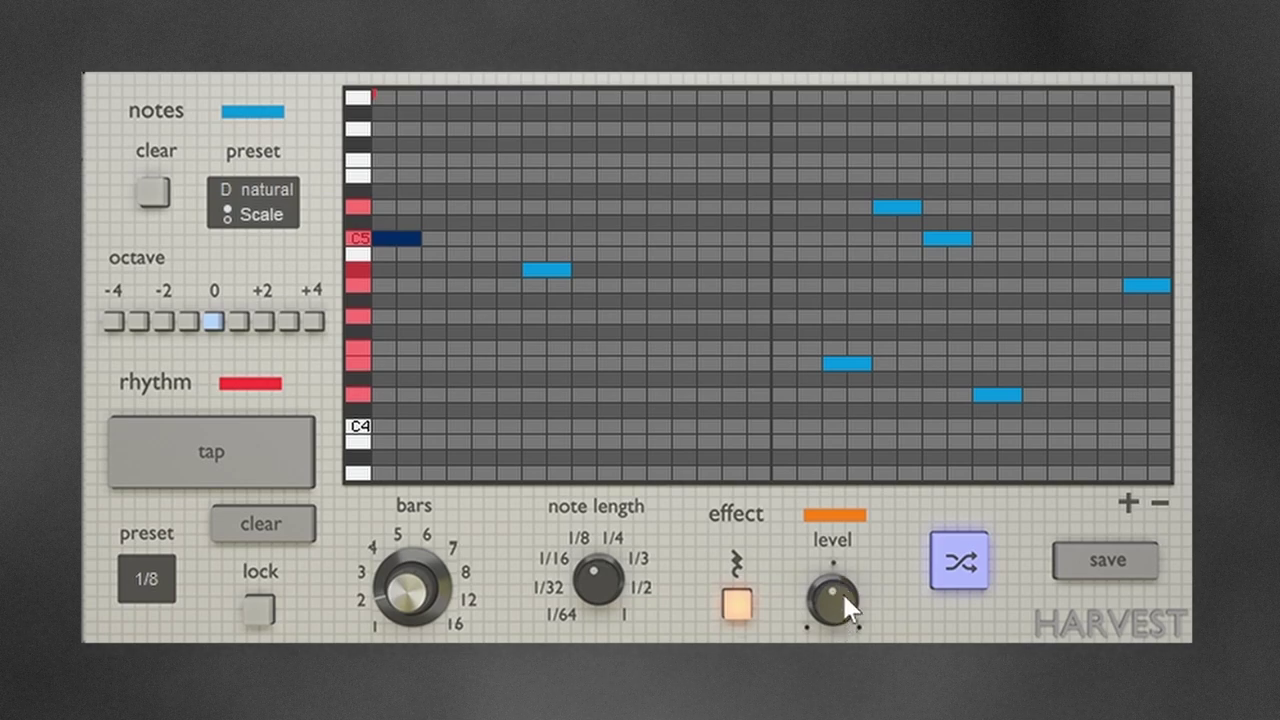
{"action": "left_click", "coordinate": [935, 555]}
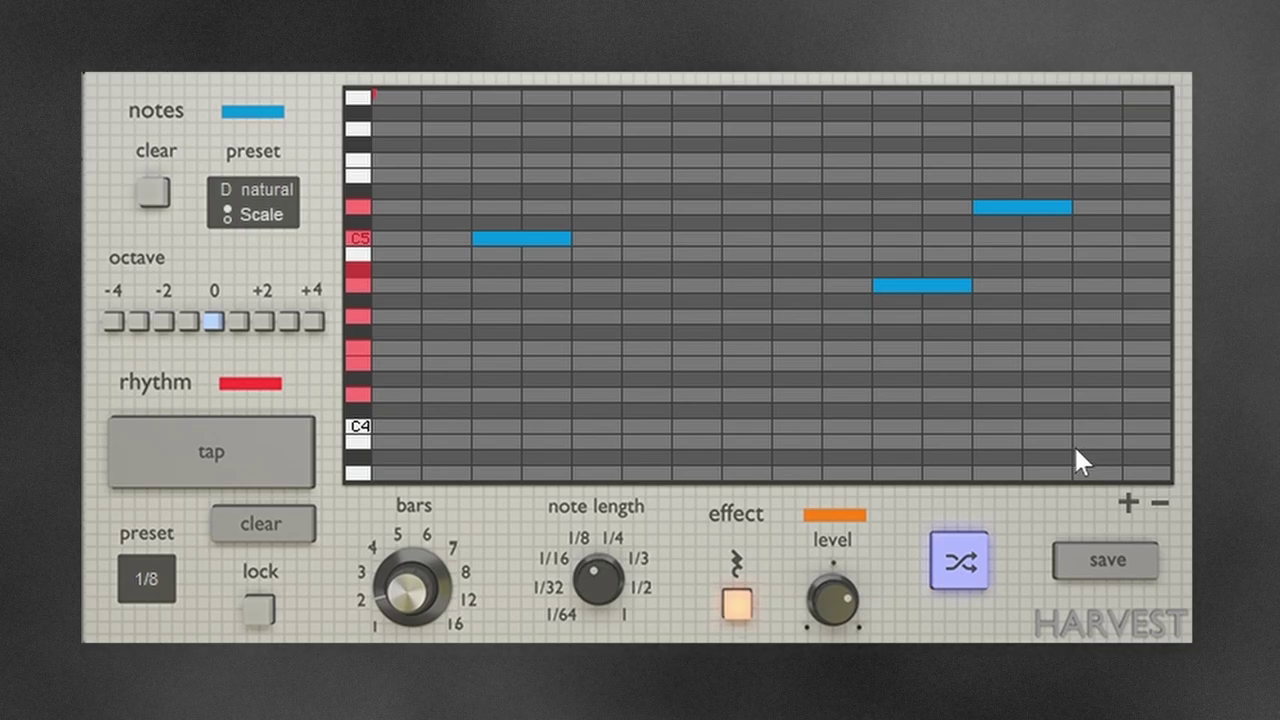
Save the pattern as a MIDI file named melody in the User Library's Harvest Clips folder.
{"action": "left_click", "coordinate": [1125, 571]}
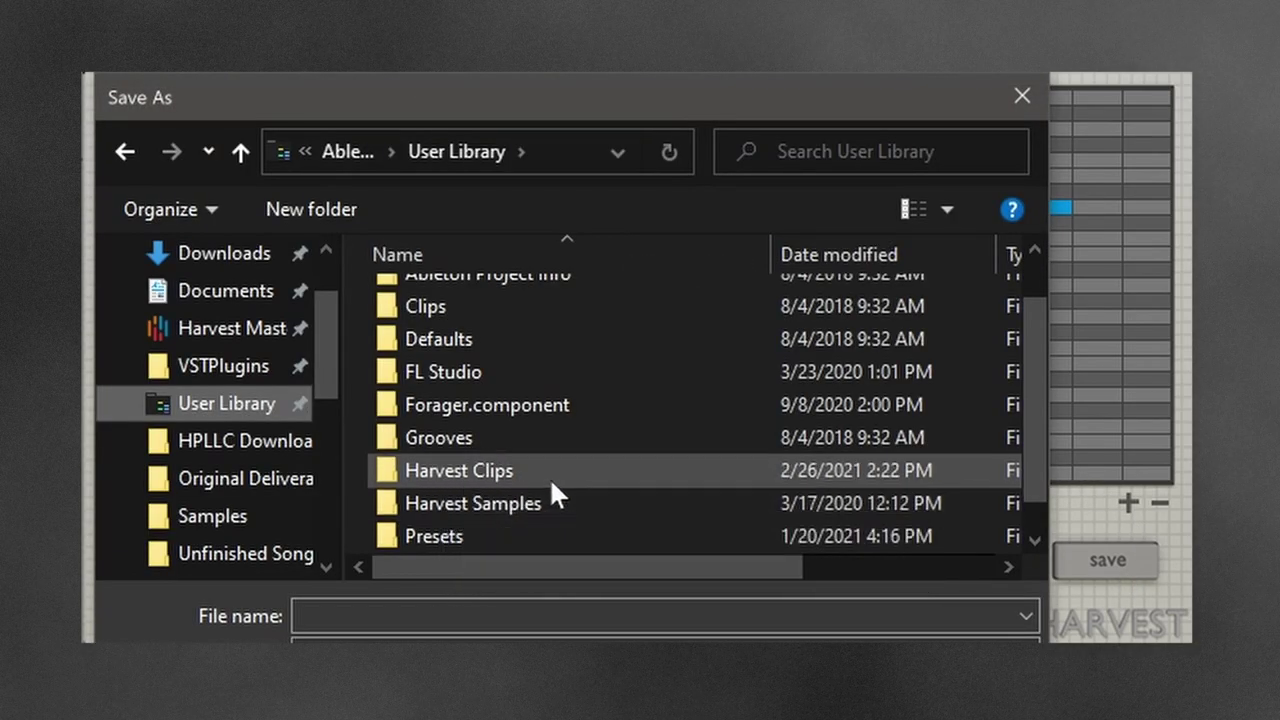
{"action": "double_click", "coordinate": [546, 475]}
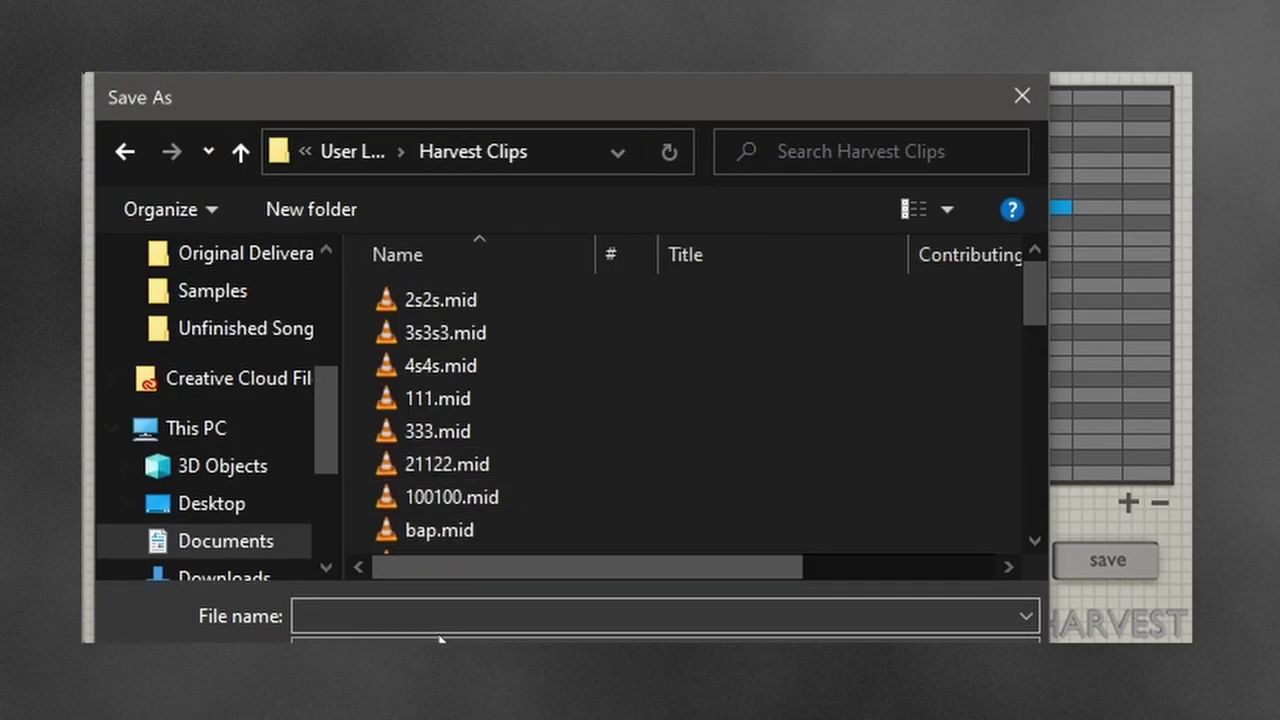
{"action": "left_click", "coordinate": [301, 615]}
{"action": "type", "text": "melody"}
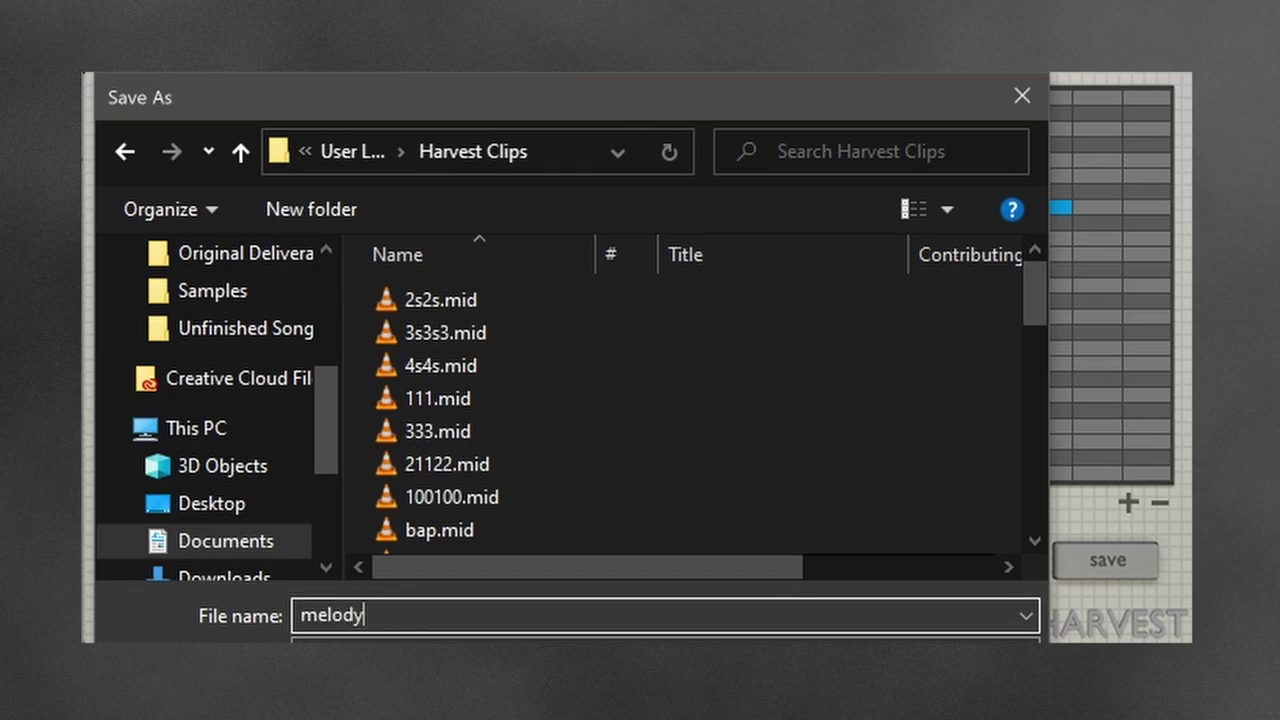
{"action": "key", "text": "Return"}
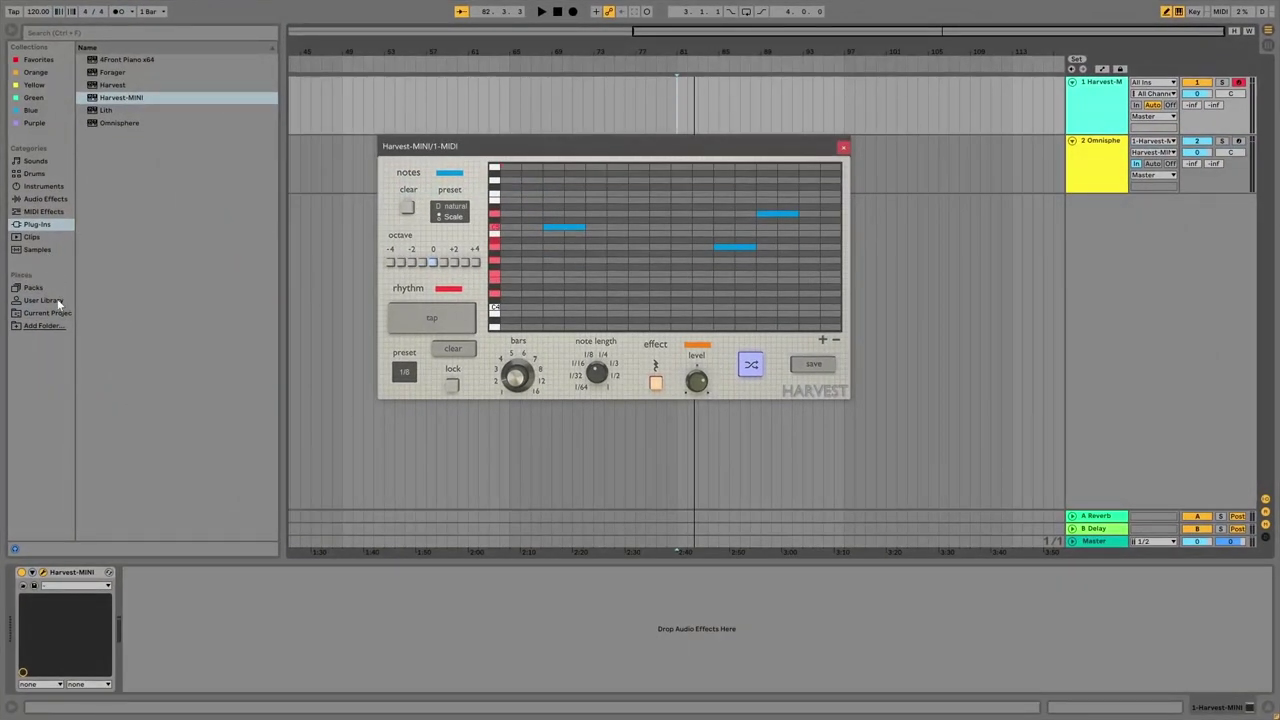
Place melody.mid from the User Library's Harvest Clips folder on the Omnisphere track at bar 49.
{"action": "left_click", "coordinate": [56, 300]}
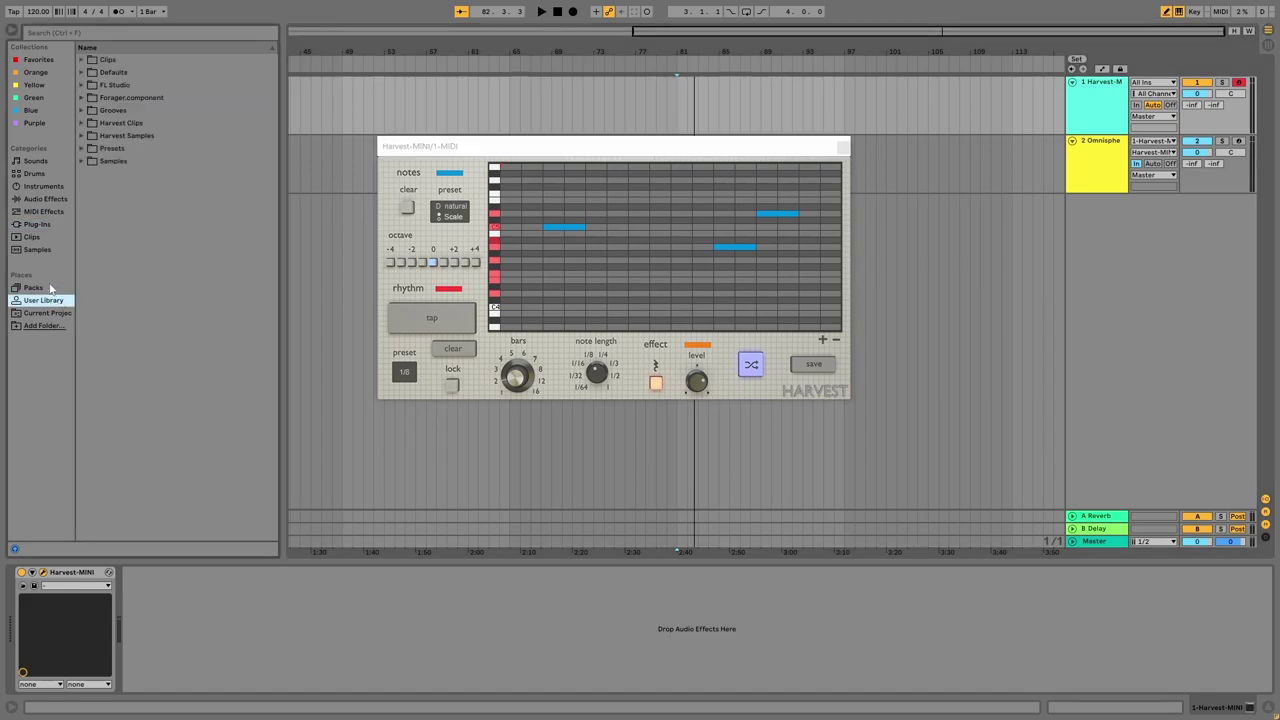
{"action": "left_click", "coordinate": [83, 123]}
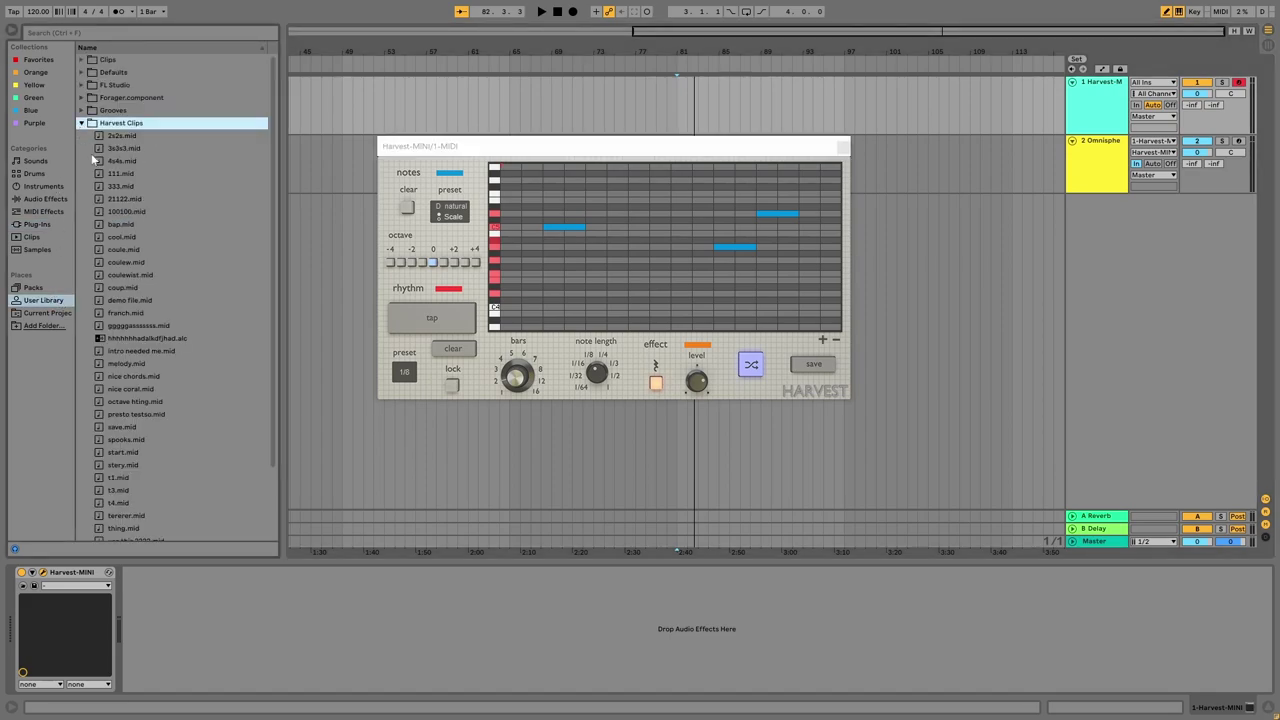
{"action": "scroll", "coordinate": [135, 340], "scroll_direction": "down", "scroll_amount": 3}
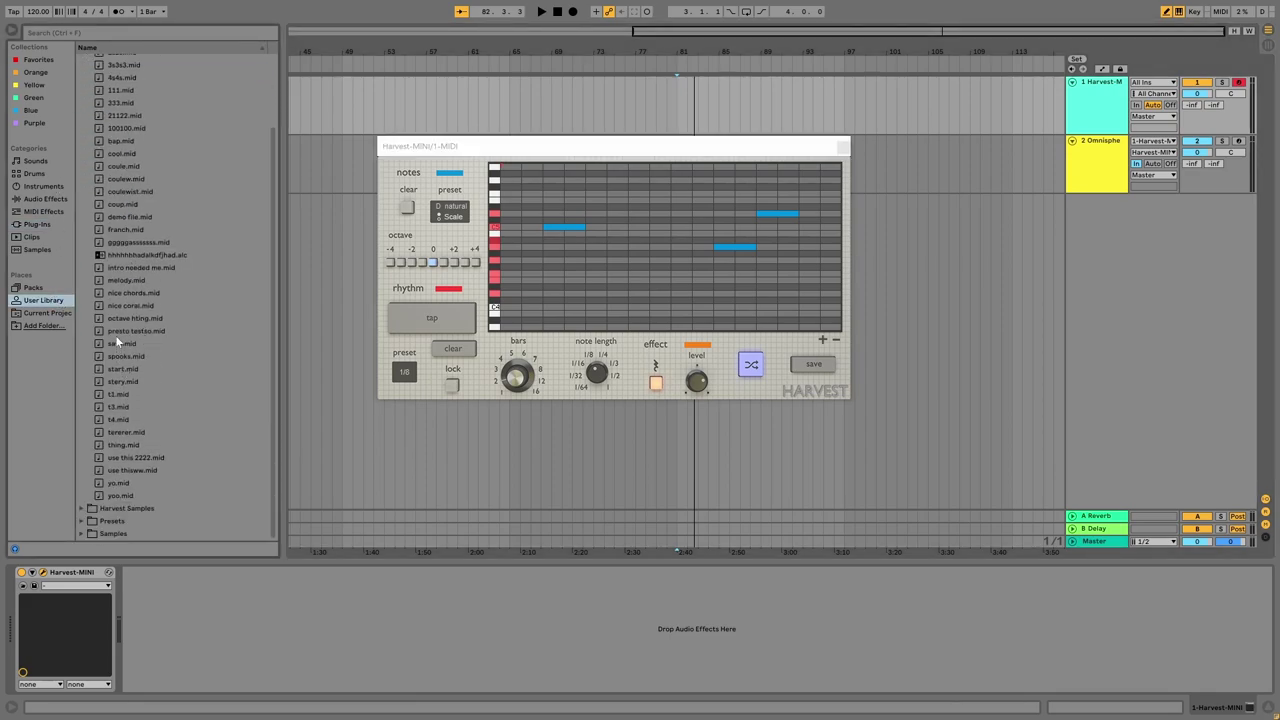
{"action": "left_click_drag", "start_coordinate": [116, 283], "coordinate": [346, 162]}
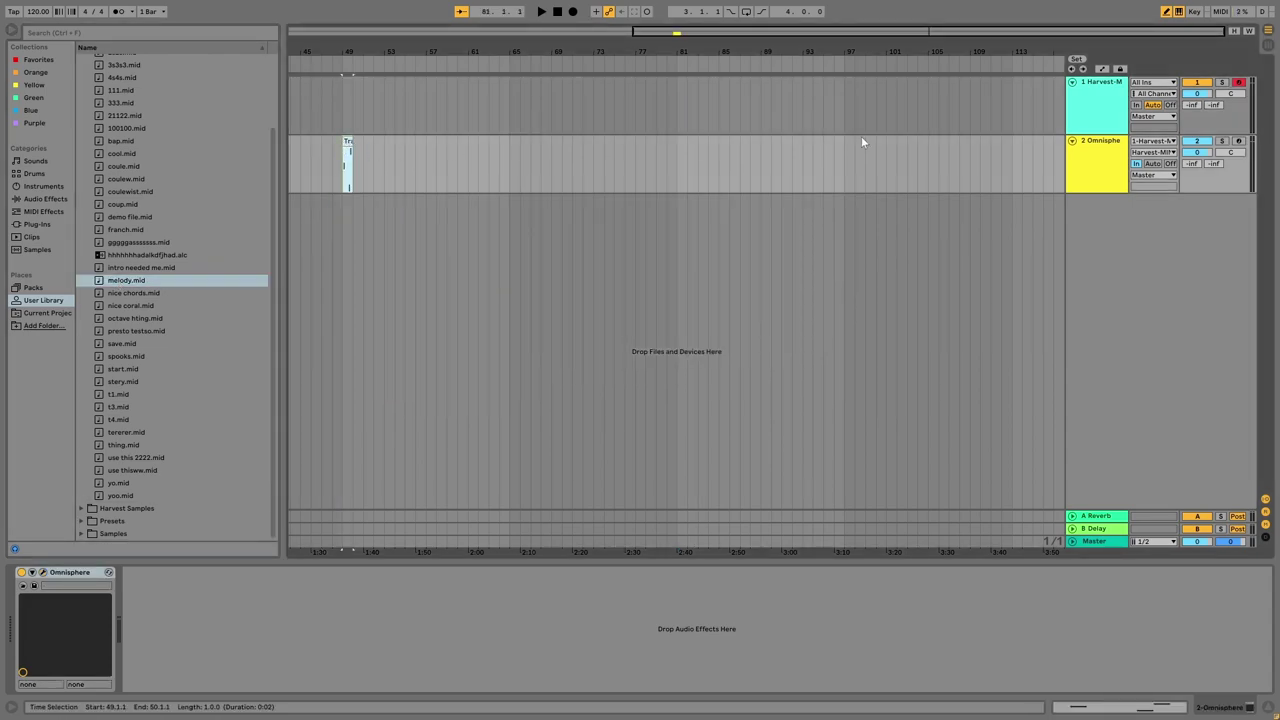
Arm the Omnisphere track in place of the Harvest track and start recording from bar 97.
{"action": "left_click", "coordinate": [593, 117]}
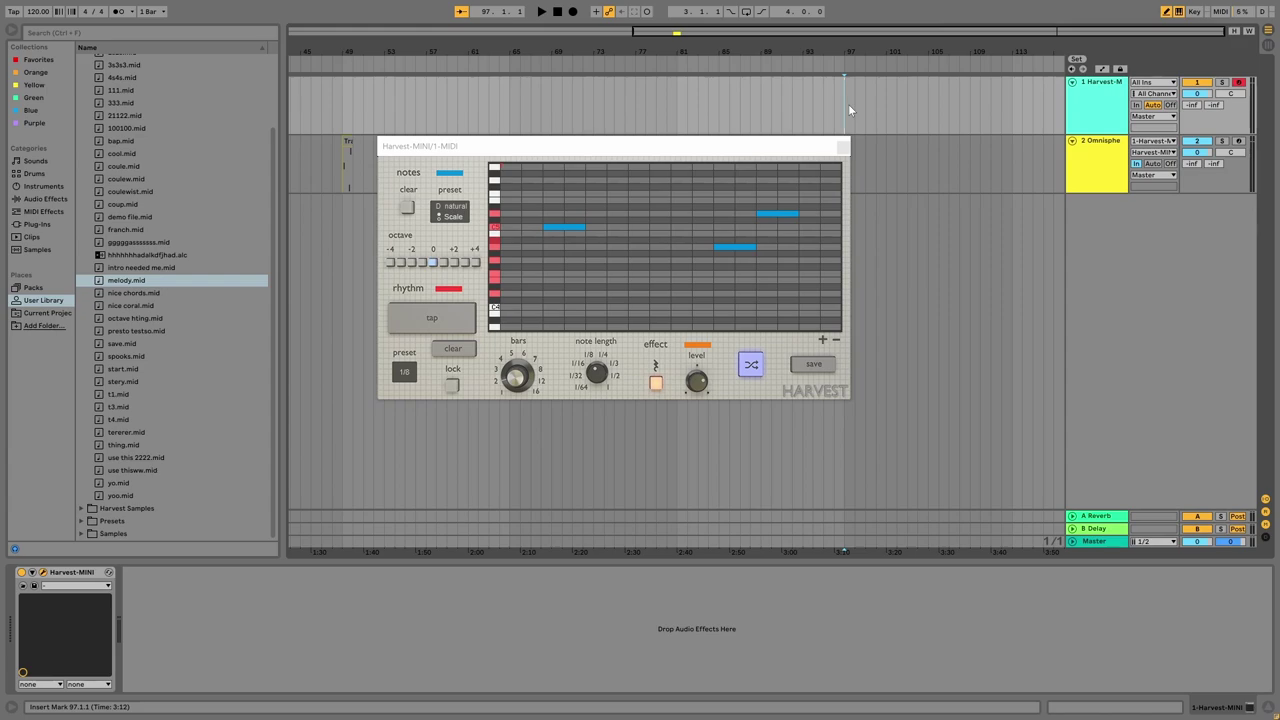
{"action": "left_click_drag", "start_coordinate": [769, 148], "coordinate": [717, 131]}
{"action": "left_click", "coordinate": [1244, 146]}
{"action": "left_click", "coordinate": [1240, 142]}
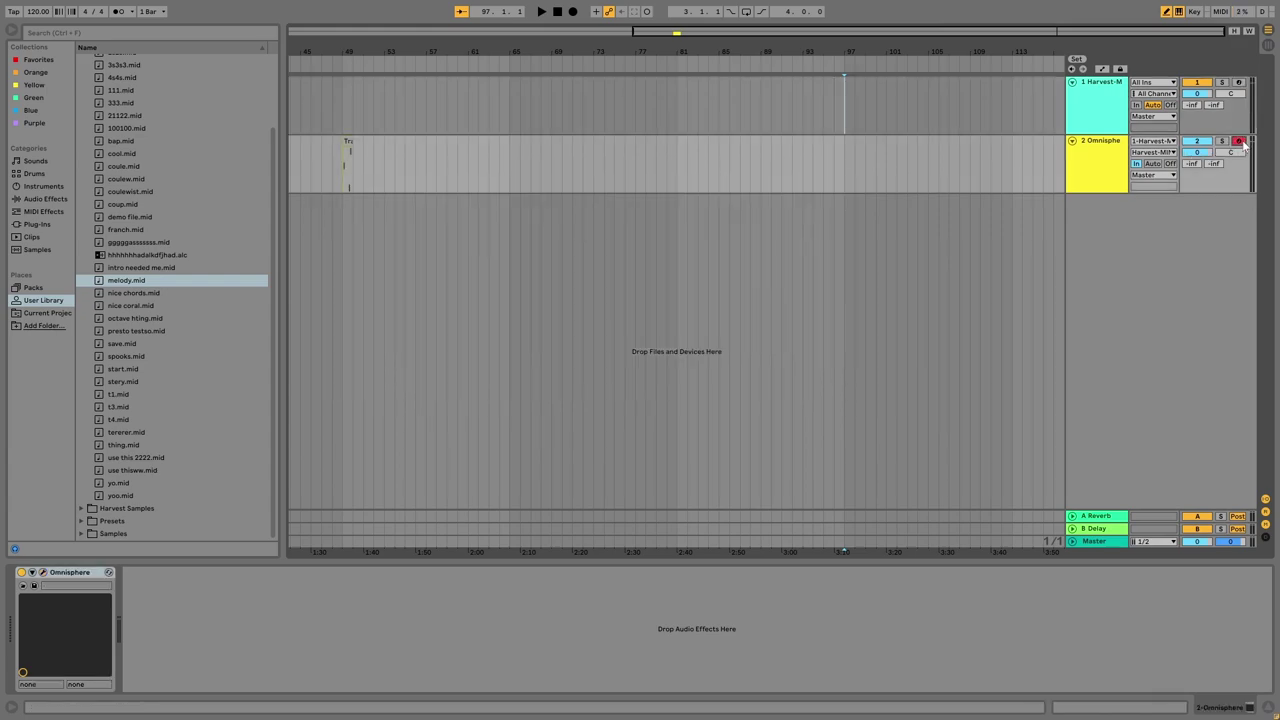
{"action": "left_click", "coordinate": [574, 13]}
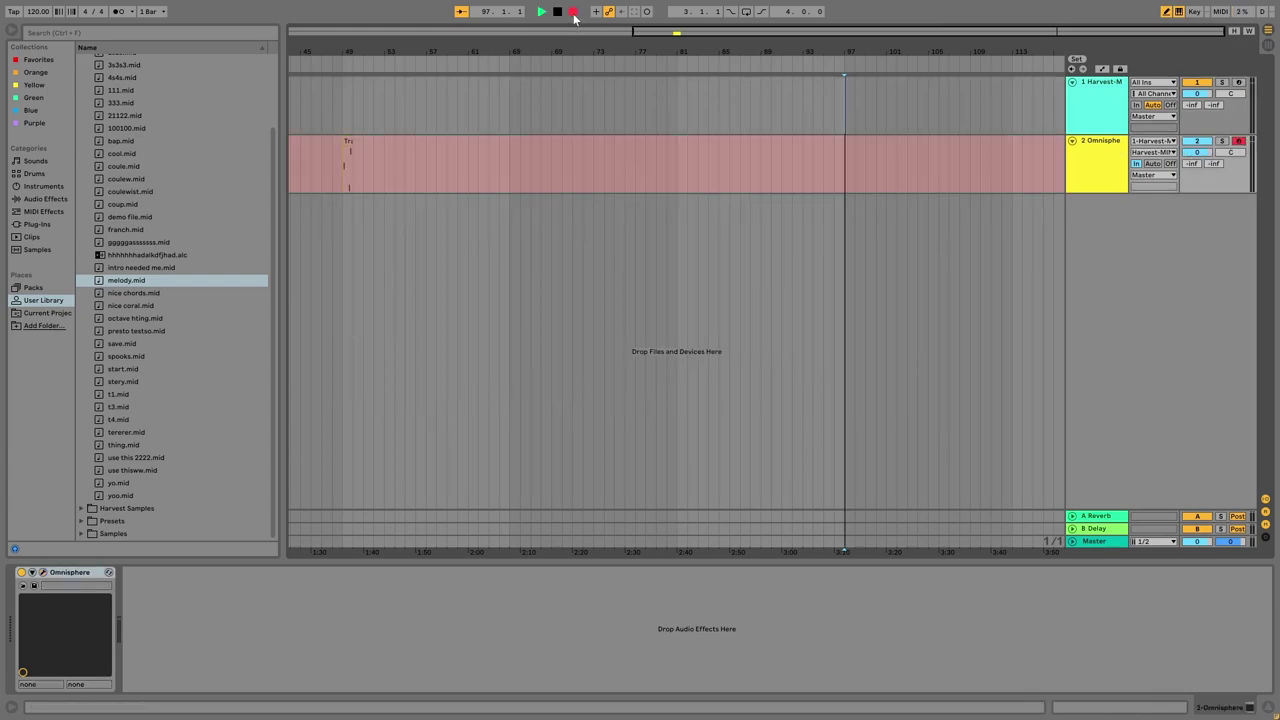